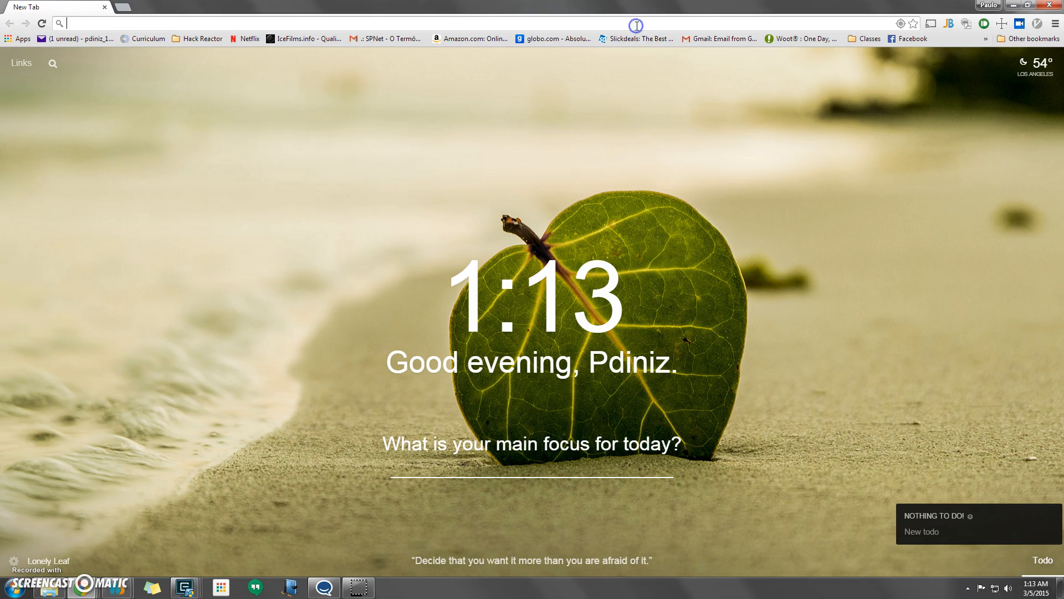
# - Search the web for azure.portal and open the Windows Azure Management result
pyautogui.write('azu')
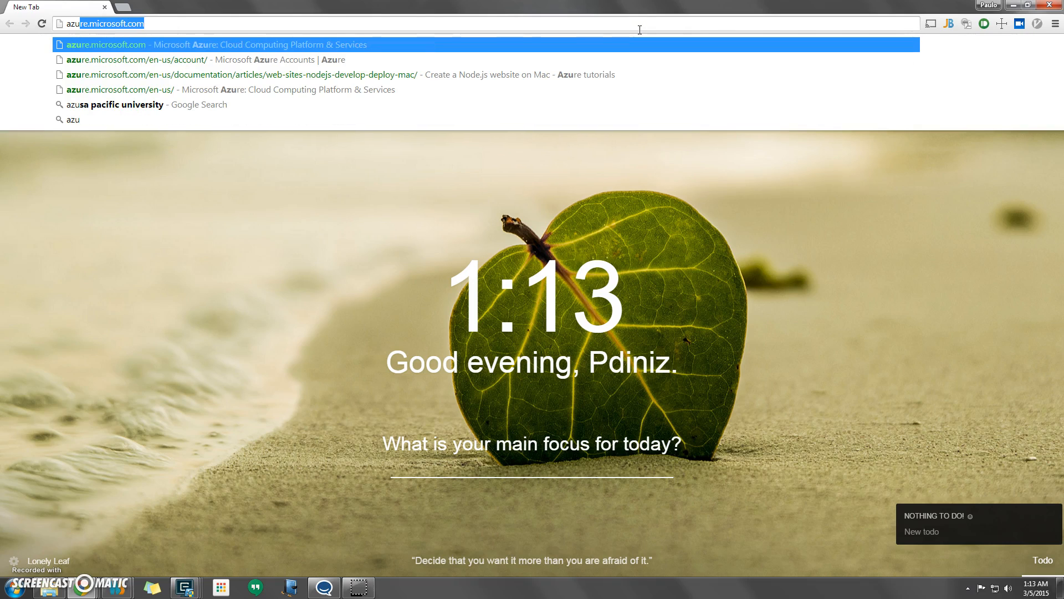
pyautogui.write('re.')
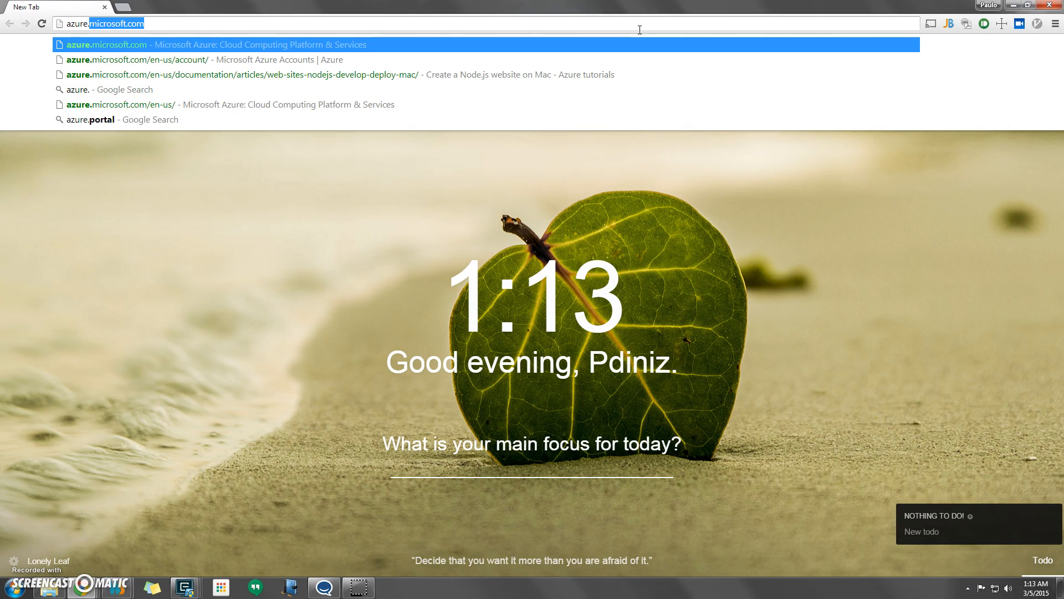
pyautogui.write('po')
pyautogui.press('Down')
pyautogui.press('Return')
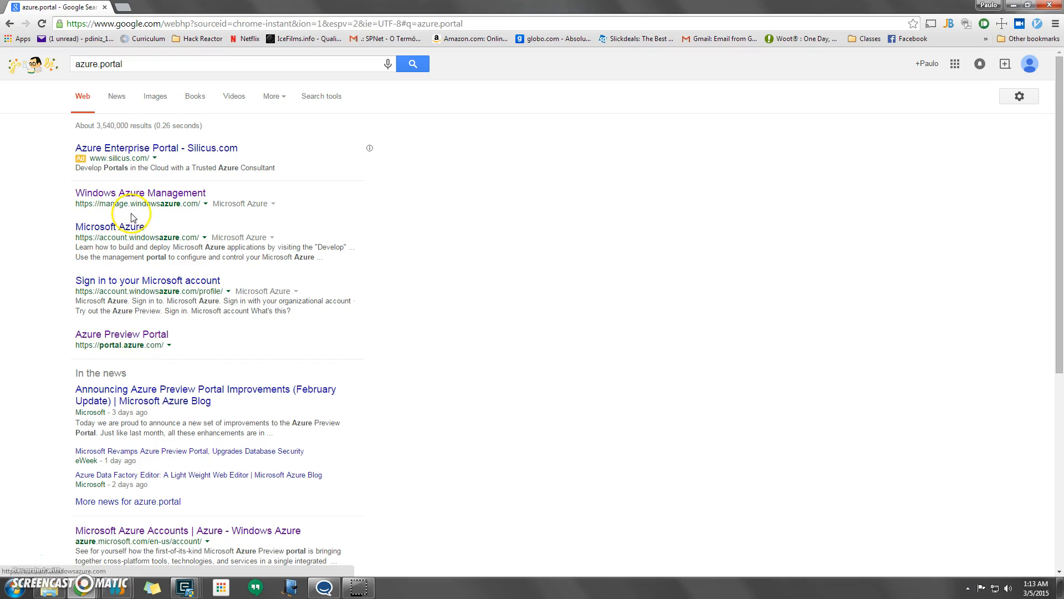
pyautogui.click(141, 199)
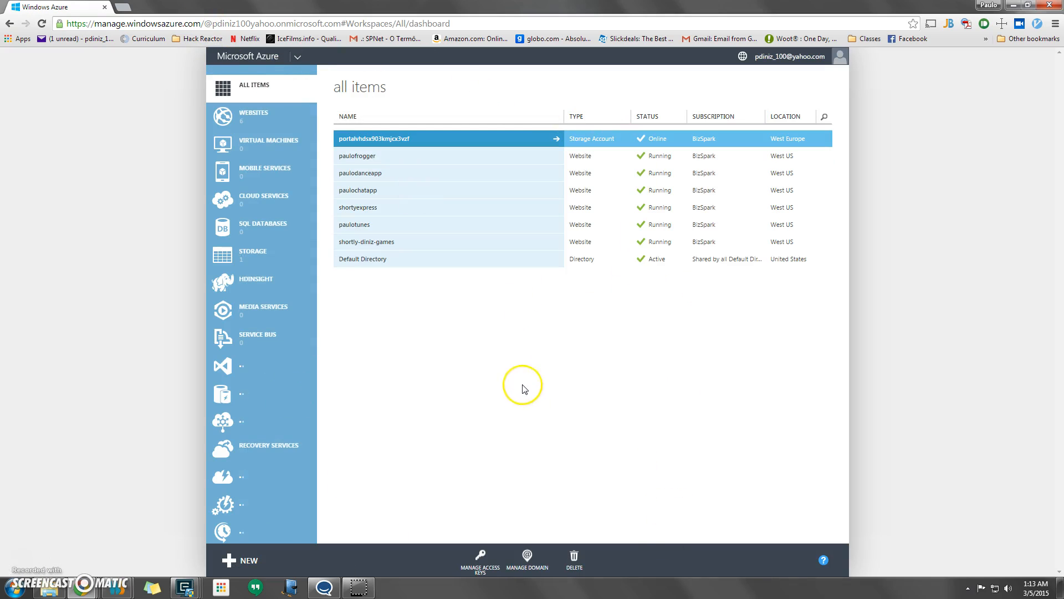
# - Sign out of the Azure management portal account
pyautogui.click(841, 57)
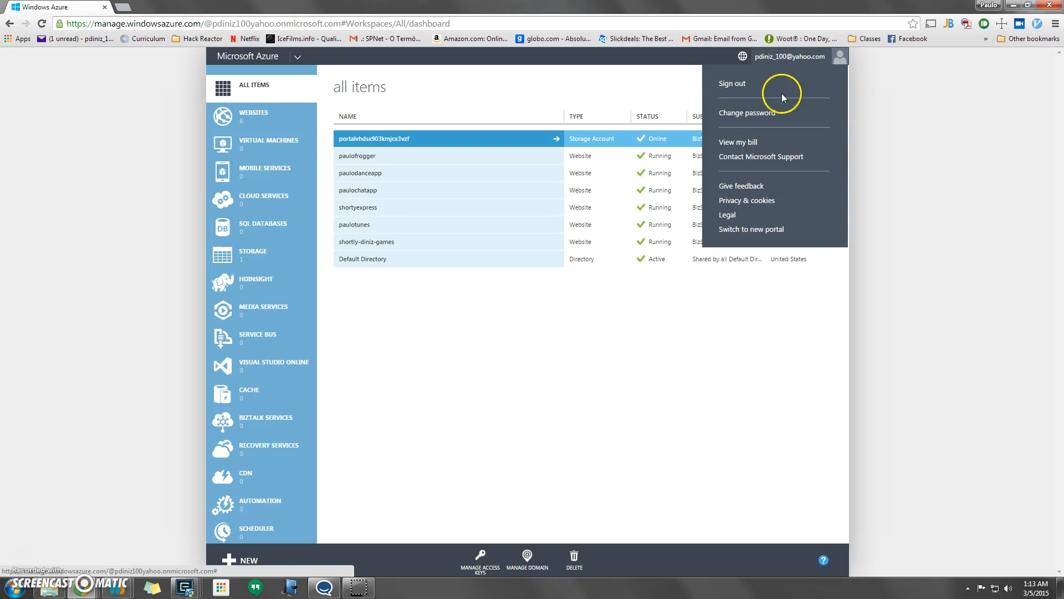
pyautogui.click(727, 86)
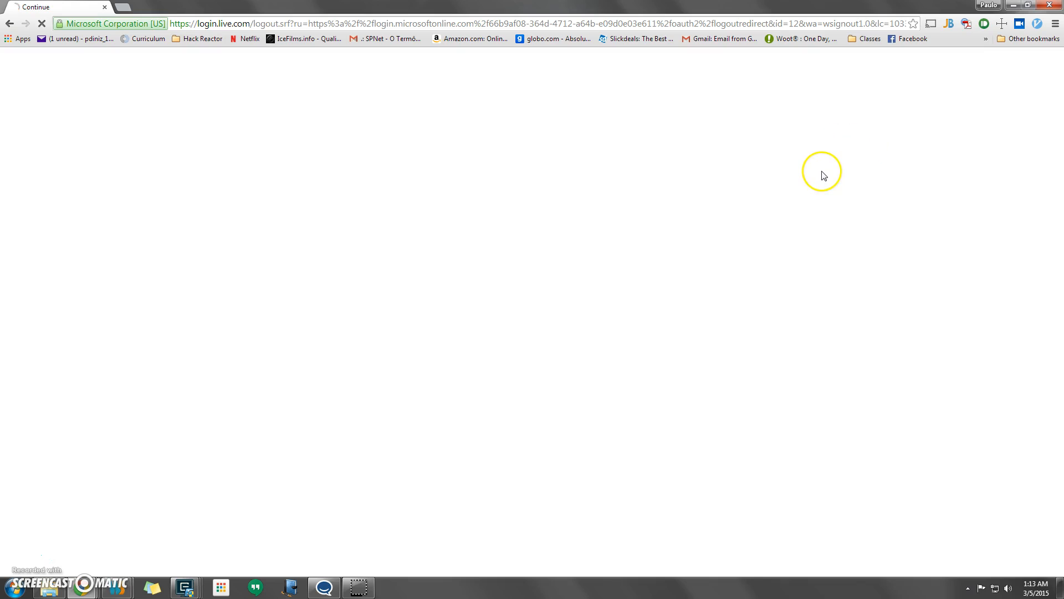
# - Go to the azure.microsoft.com website
pyautogui.click(127, 21)
pyautogui.write('windows.microsoft.com')
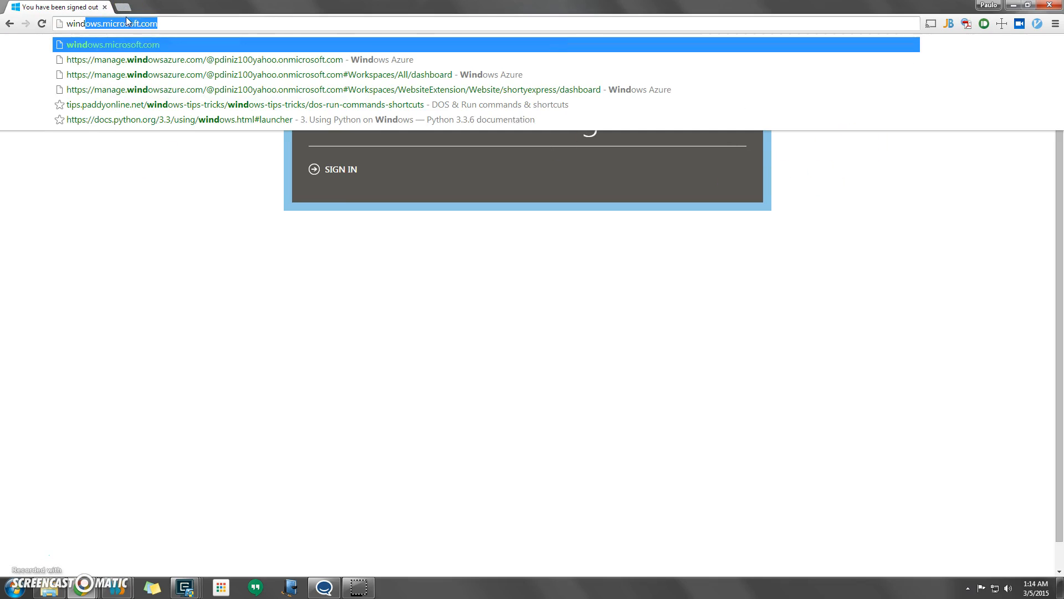
pyautogui.press('Down')
pyautogui.press('Up')
pyautogui.press('BackSpace')
pyautogui.press('BackSpace')
pyautogui.press('BackSpace')
pyautogui.press('BackSpace')
pyautogui.press('BackSpace')
pyautogui.press('BackSpace')
pyautogui.write('azure.microsoft.com')
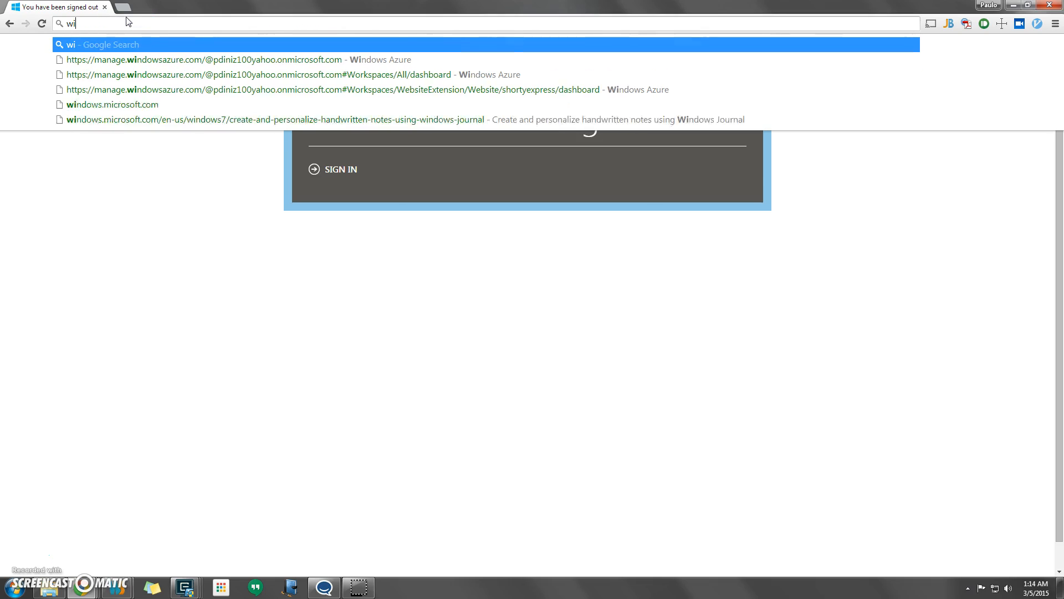
pyautogui.press('Return')
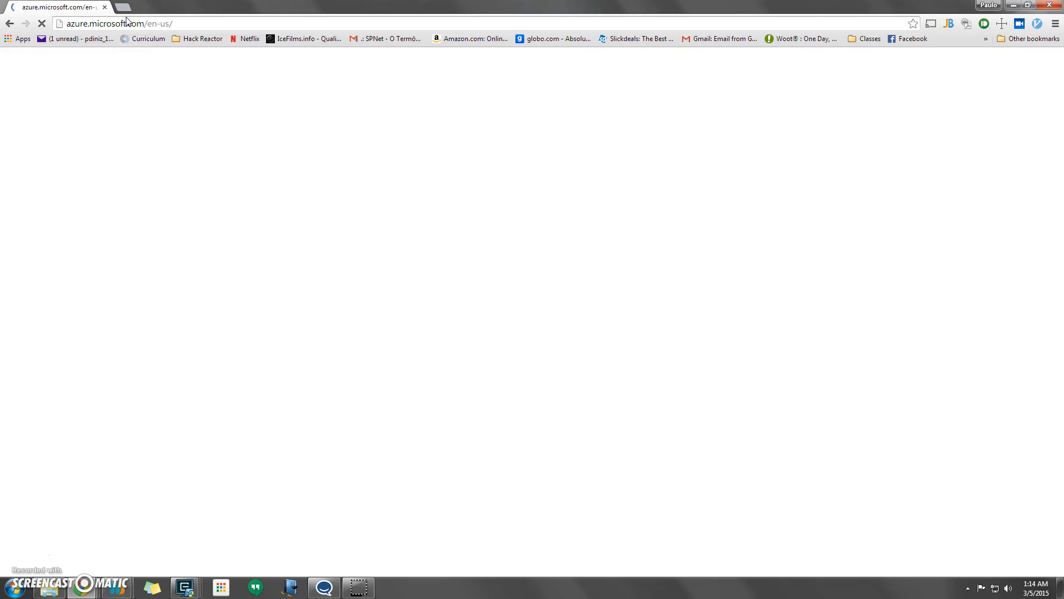
# - Go to the Azure account page and open the Management portal from it
pyautogui.click(603, 60)
pyautogui.scroll(-2, 494, 289)
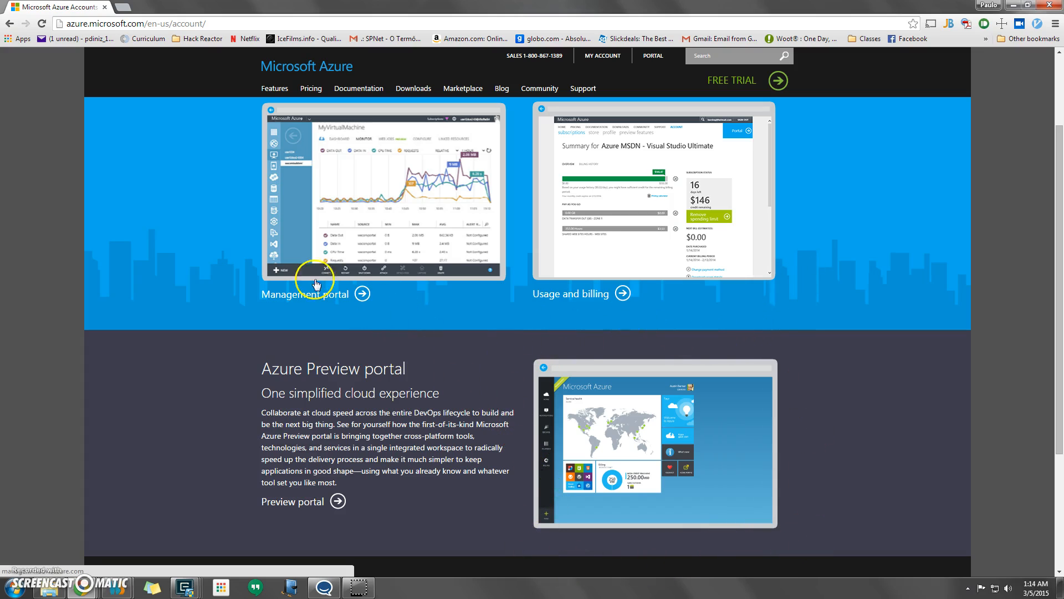
pyautogui.click(327, 222)
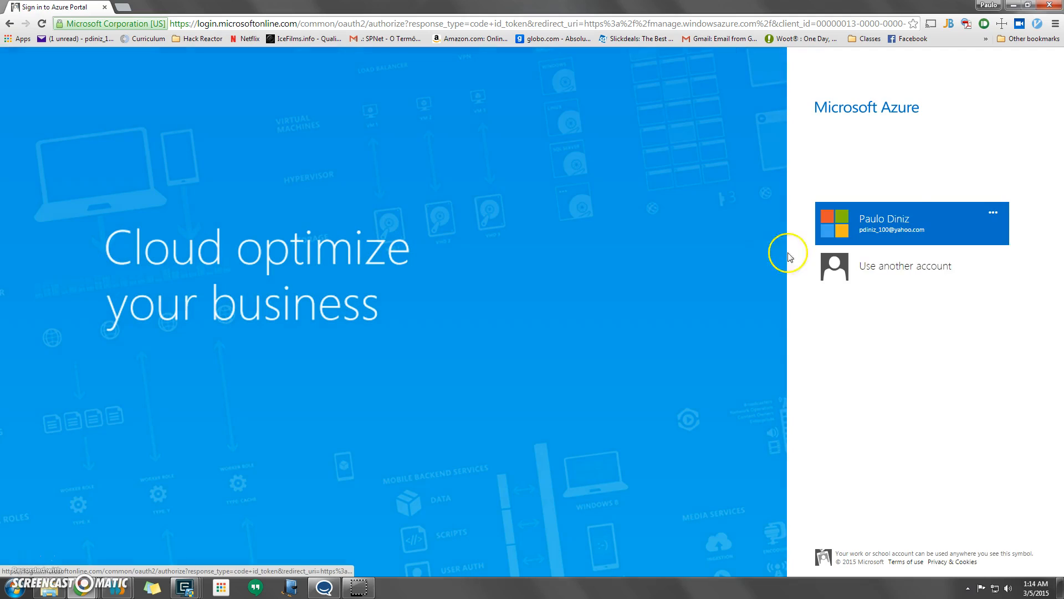
# - Sign in to Azure with the remembered Microsoft account by entering the account password
pyautogui.click(876, 228)
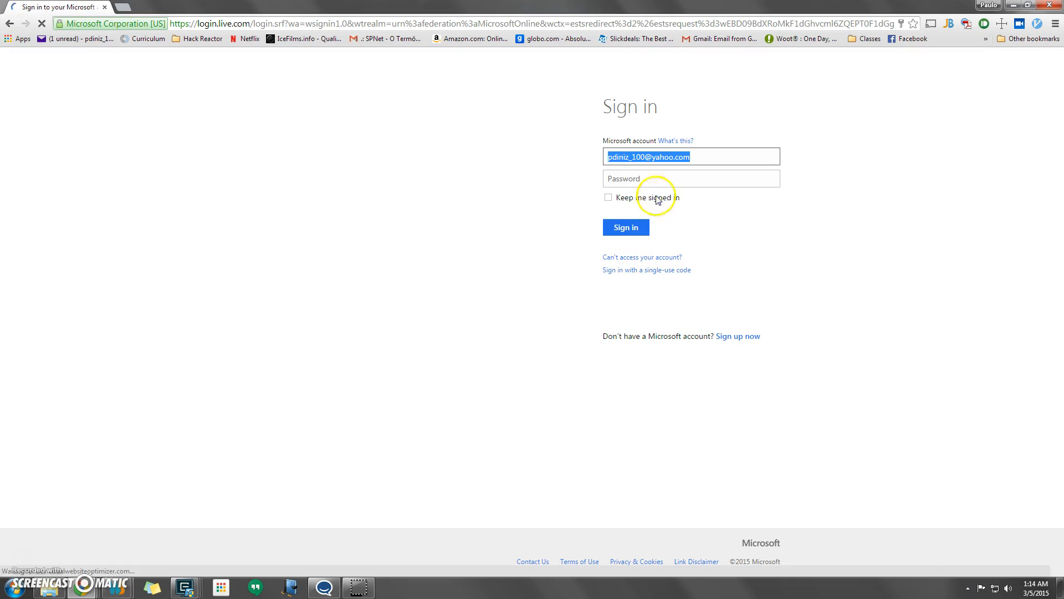
pyautogui.click(659, 180)
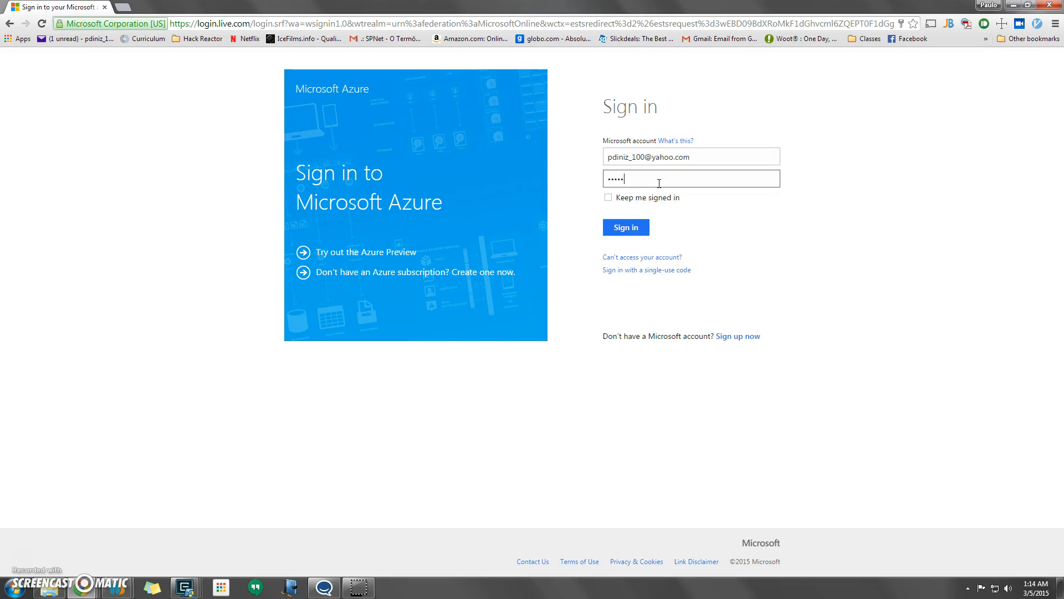
pyautogui.press('Return')
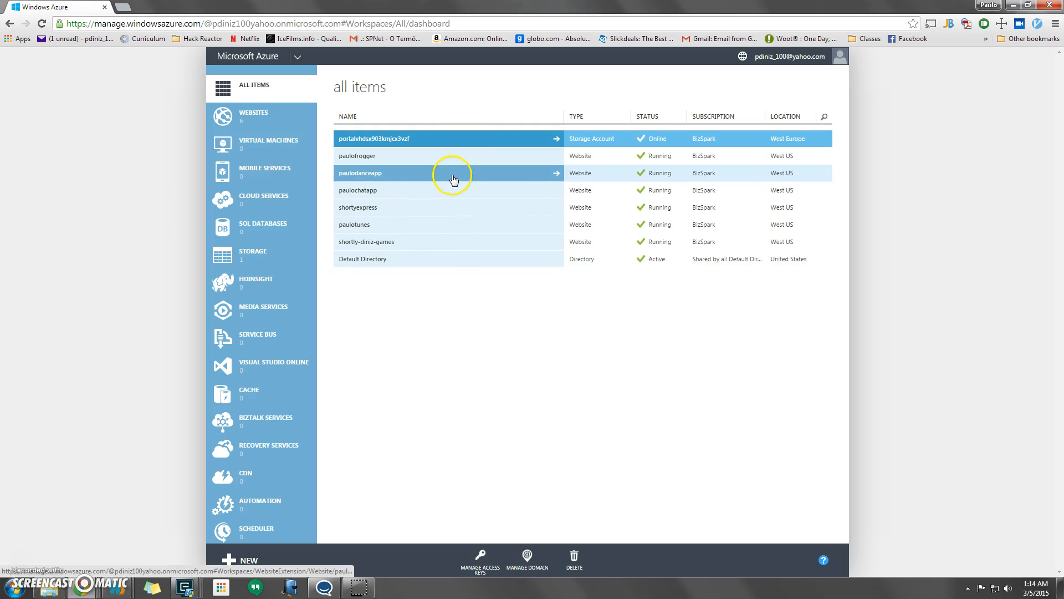
# - Open the shortyexpress website's dashboard and visit it in the new preview portal
pyautogui.click(436, 209)
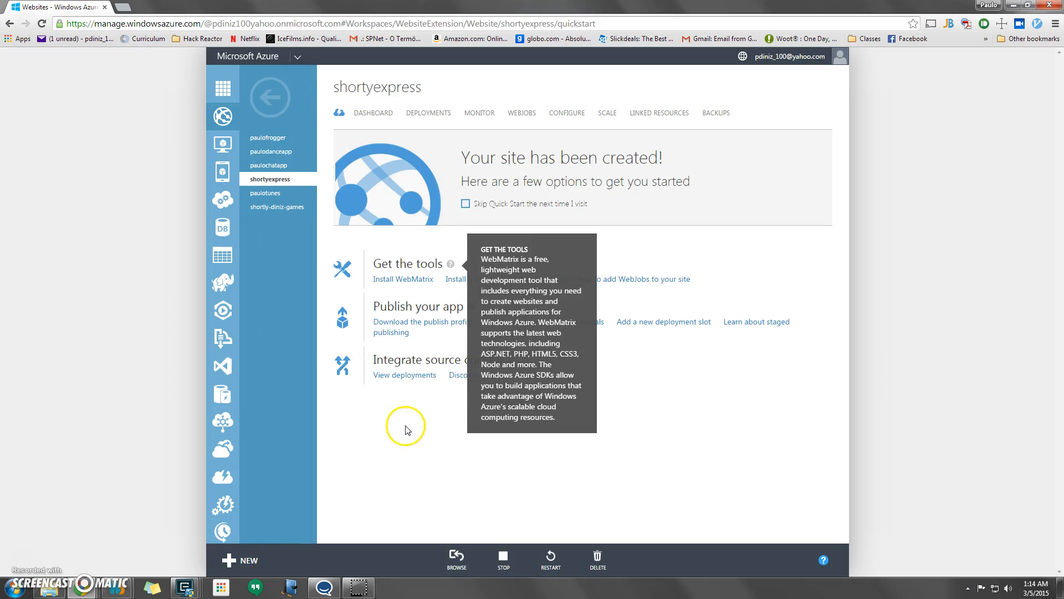
pyautogui.click(373, 114)
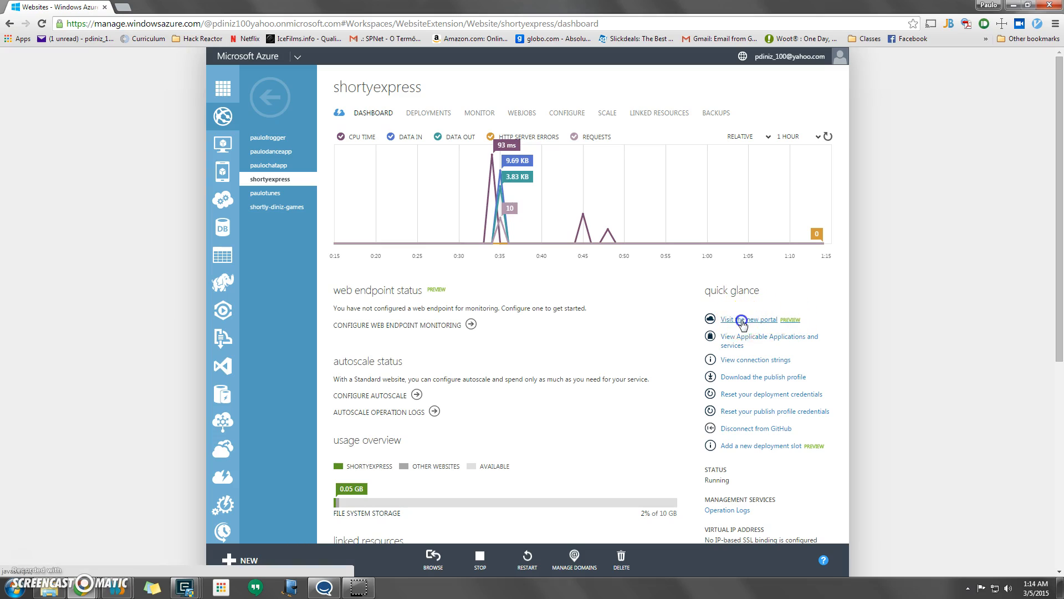
pyautogui.click(741, 322)
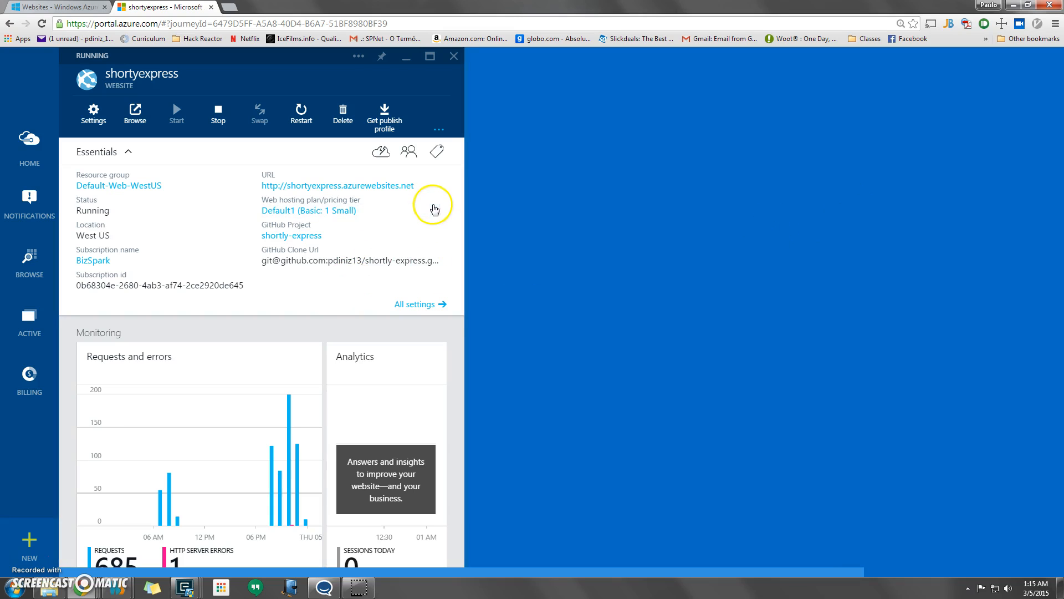
# - Open the console from the Operations section of the shortyexpress website
pyautogui.click(452, 176)
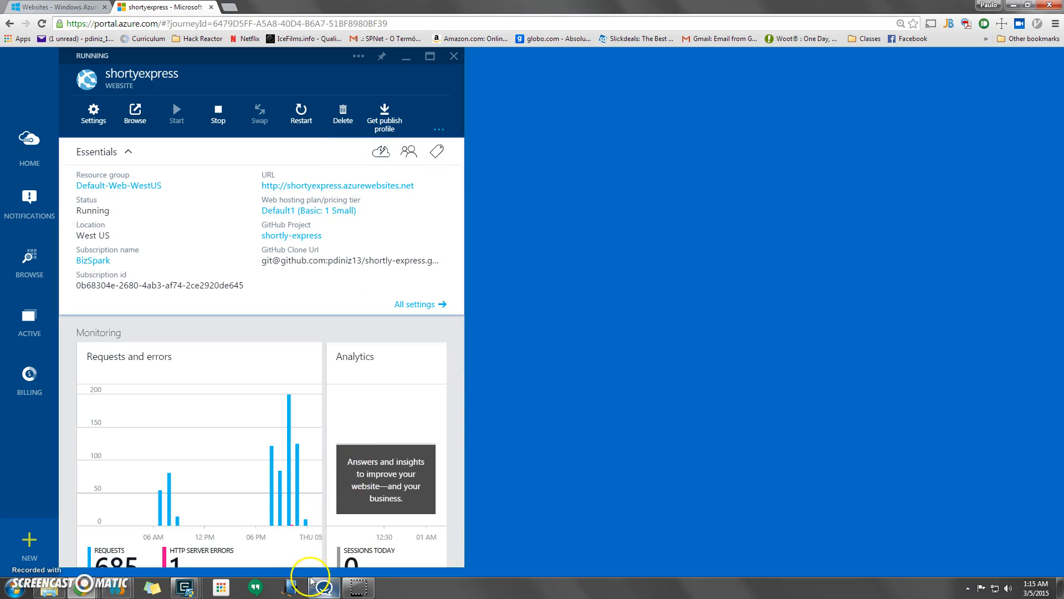
pyautogui.scroll(-10, 327, 396)
pyautogui.scroll(-1, 318, 399)
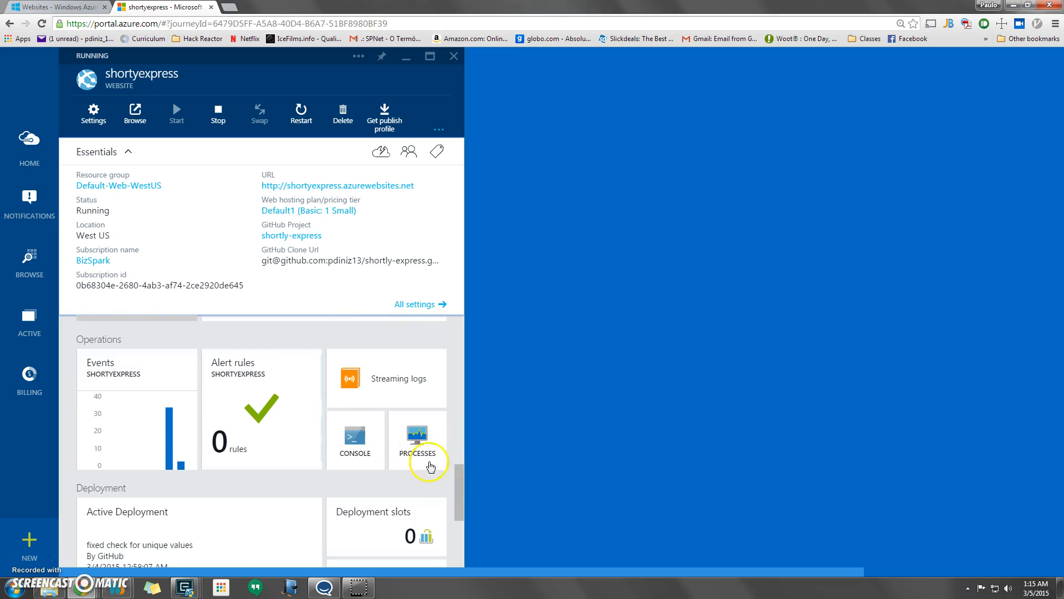
pyautogui.click(355, 438)
pyautogui.click(480, 175)
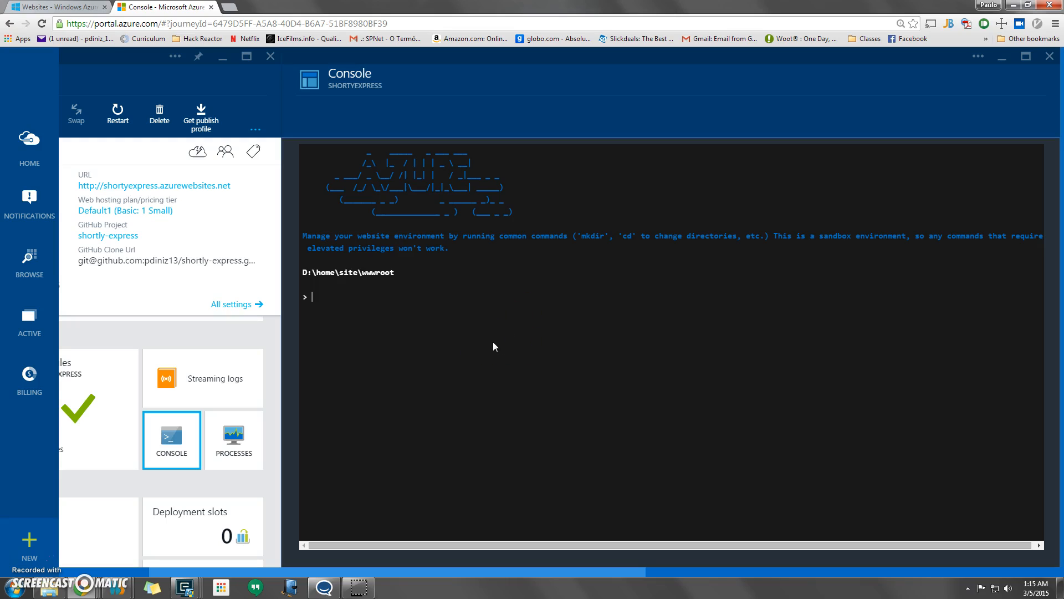
# - List the contents of the site's wwwroot directory in the console with dir
pyautogui.click(487, 375)
pyautogui.write('dir')
pyautogui.press('Return')
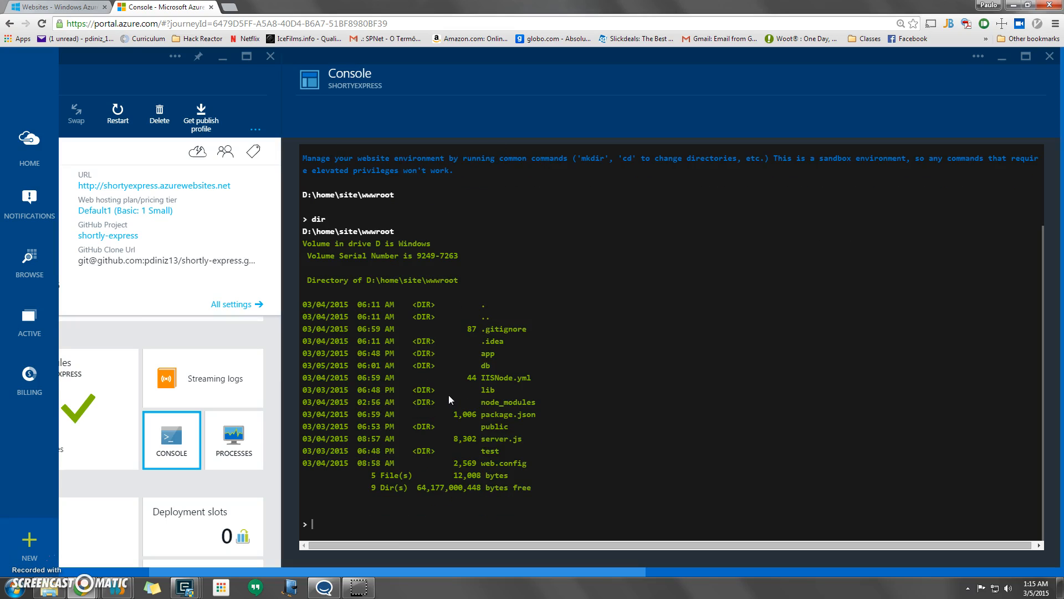
# - Change into the db directory with cd db, and go back up to wwwroot with cd..
pyautogui.write('cd dp')
pyautogui.press('BackSpace')
pyautogui.write('b')
pyautogui.press('Return')
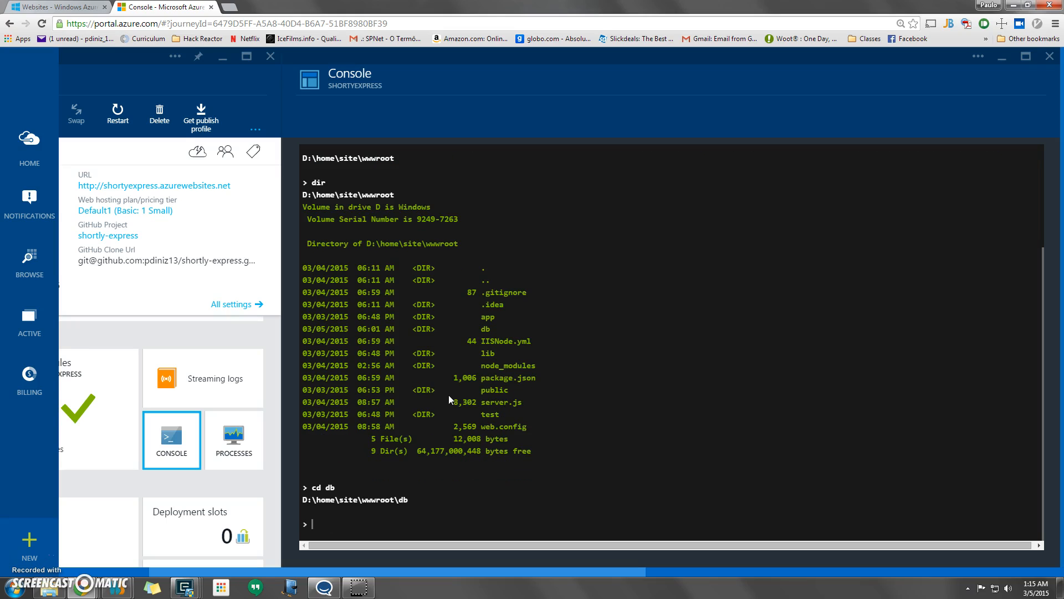
pyautogui.write('cd..')
pyautogui.press('Return')
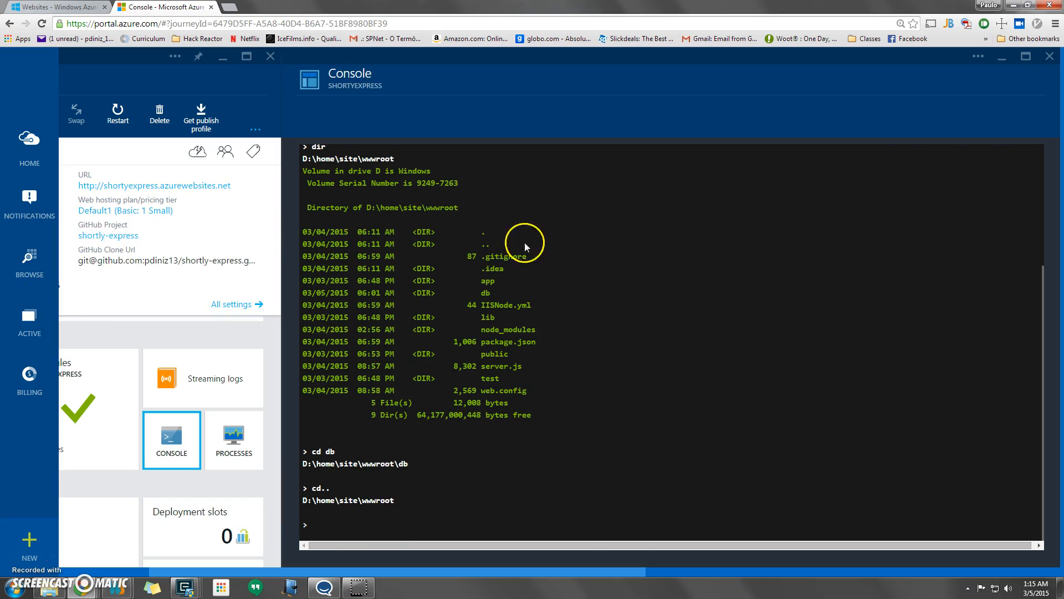
# - Minimize the console and maximize the shortyexpress website blade to show its Operations section
pyautogui.click(1007, 60)
pyautogui.scroll(-3, 233, 499)
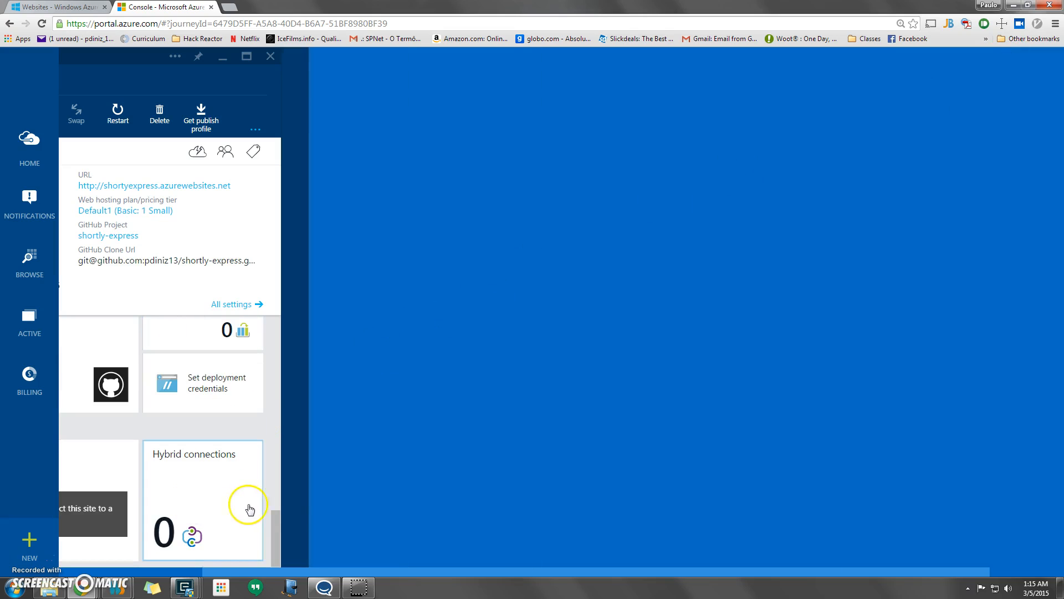
pyautogui.click(246, 56)
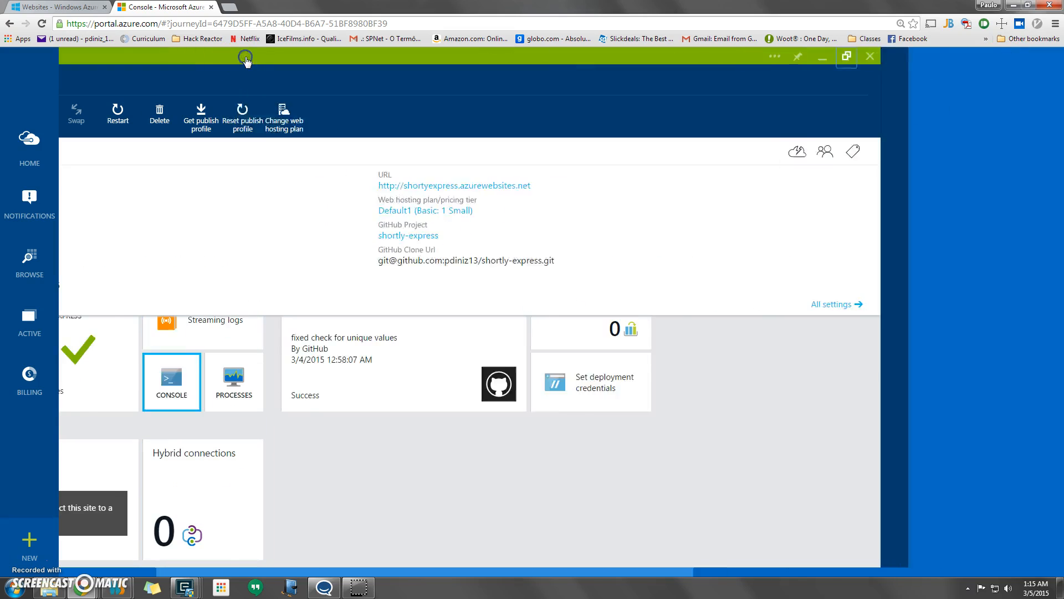
pyautogui.scroll(2, 551, 437)
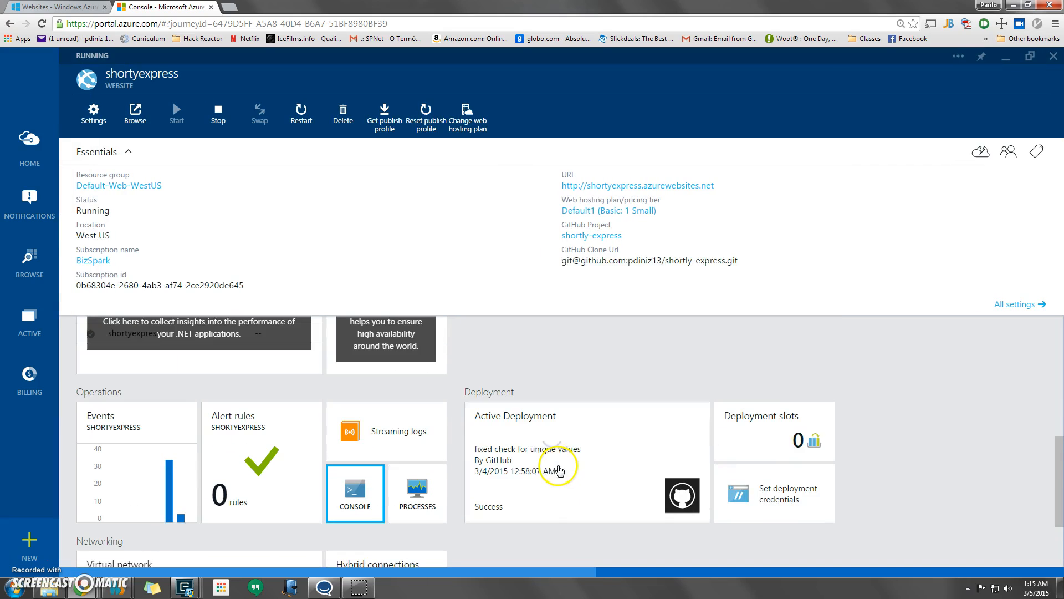
# - Open the streaming logs of shortyexpress and switch them to the web server logs
pyautogui.click(383, 431)
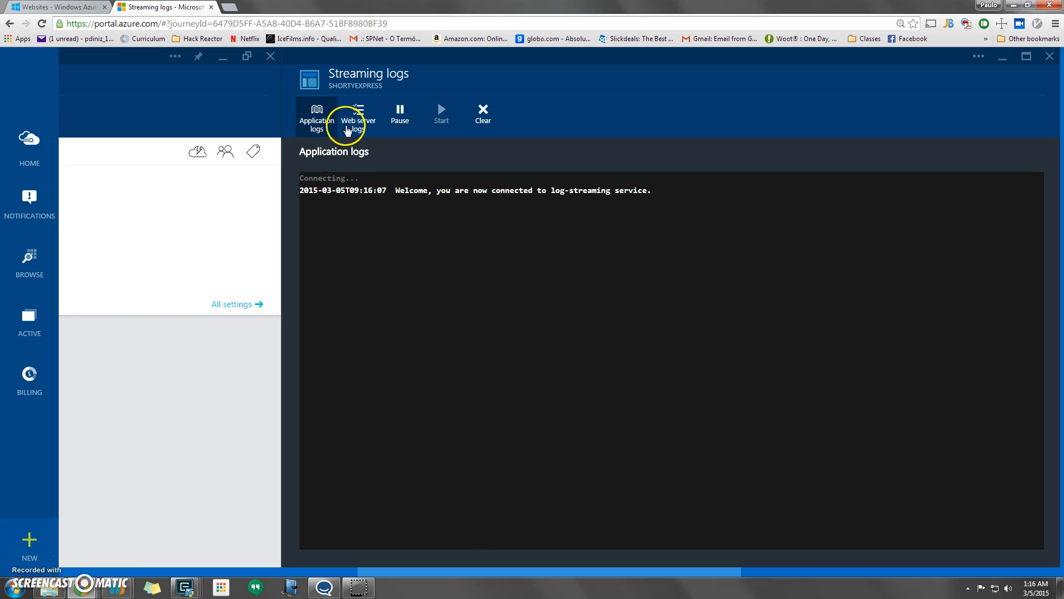
pyautogui.click(370, 131)
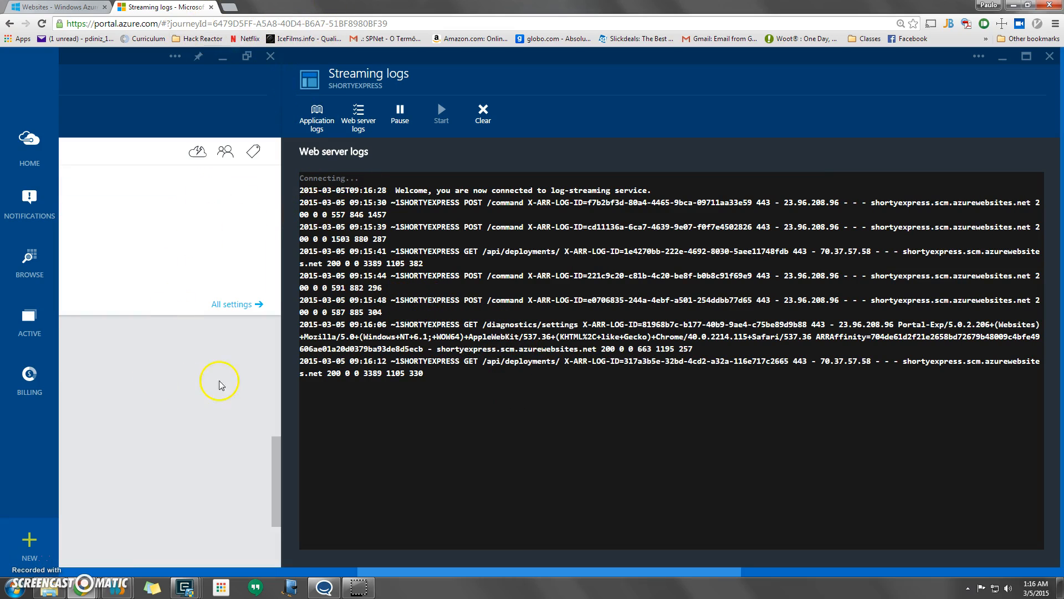
# - Browse the live shortyexpress site from its website blade, and return to the Azure portal
pyautogui.click(256, 478)
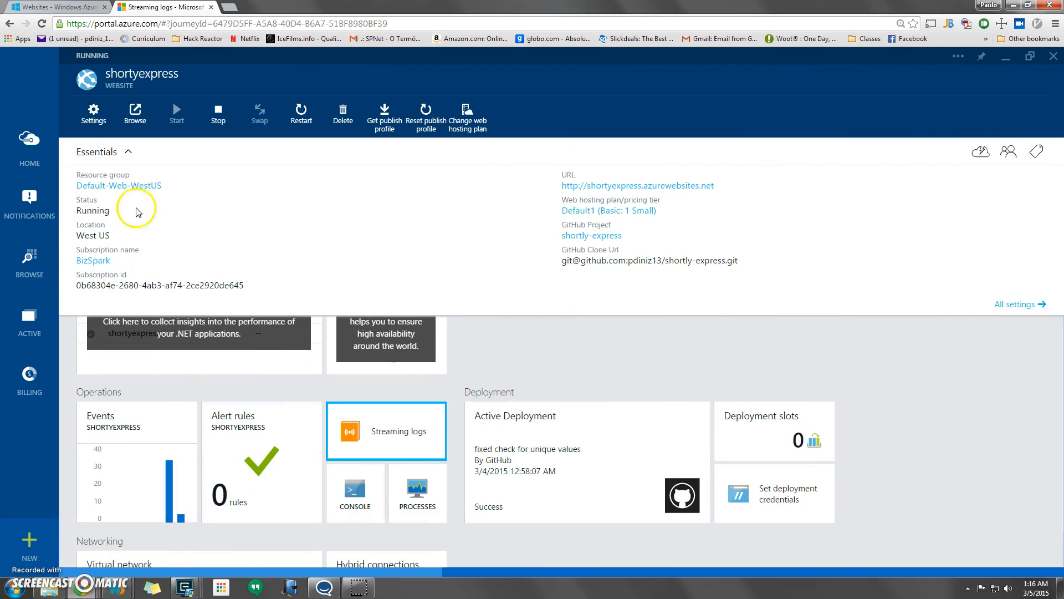
pyautogui.click(134, 122)
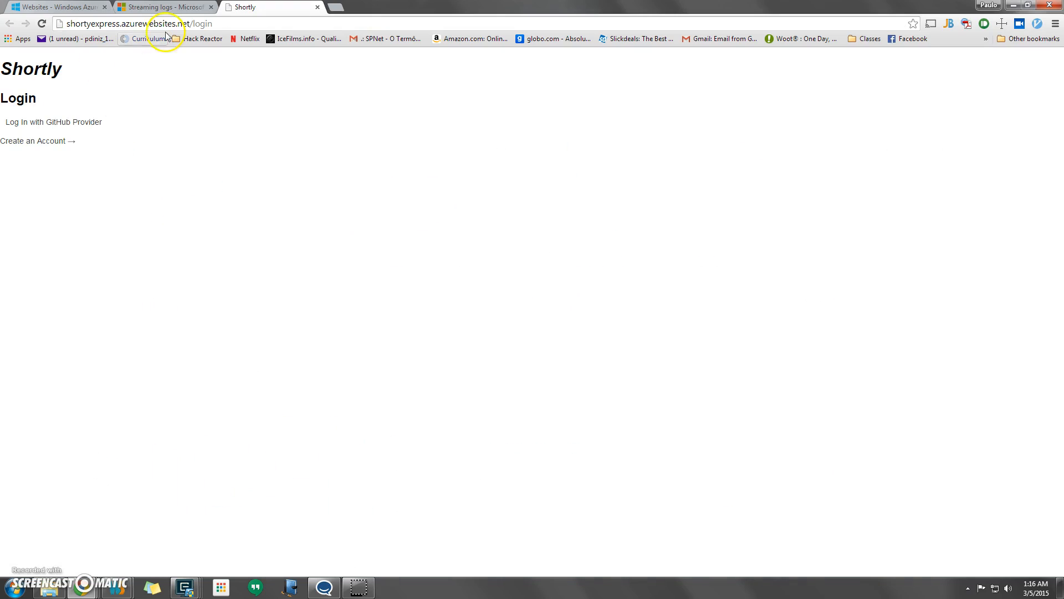
pyautogui.click(173, 8)
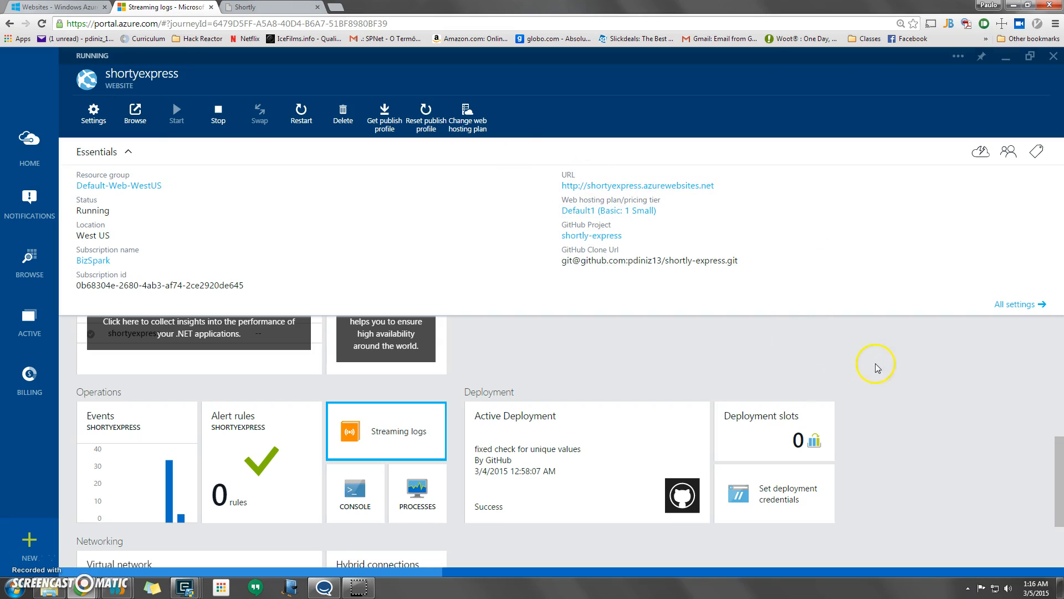
# - Restore the shortyexpress blade to normal size beside the web server logs, and switch to the Shortly login page
pyautogui.scroll(-3, 864, 383)
pyautogui.scroll(5, 793, 439)
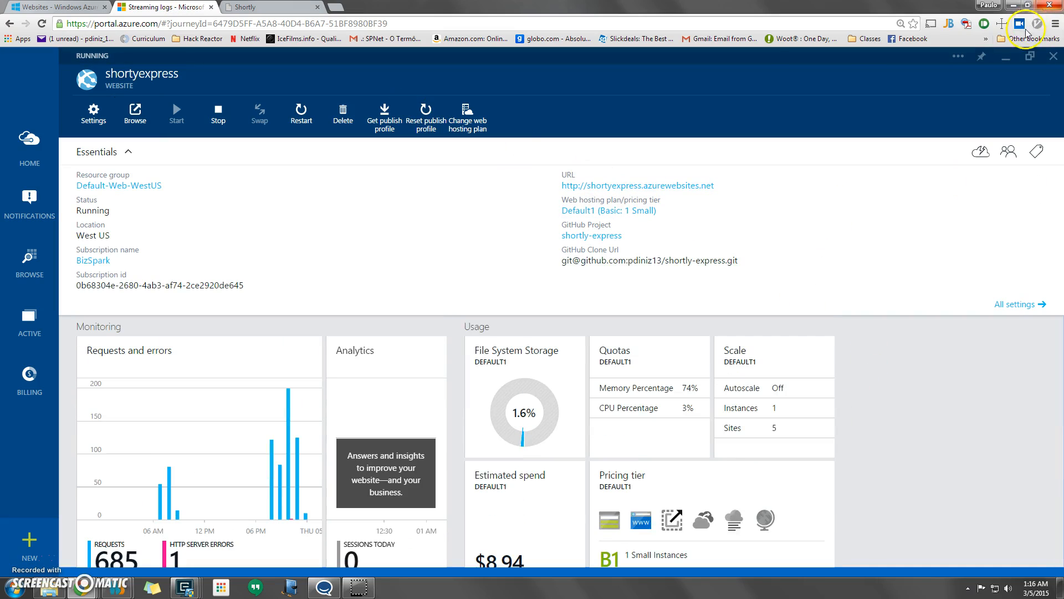
pyautogui.click(1031, 56)
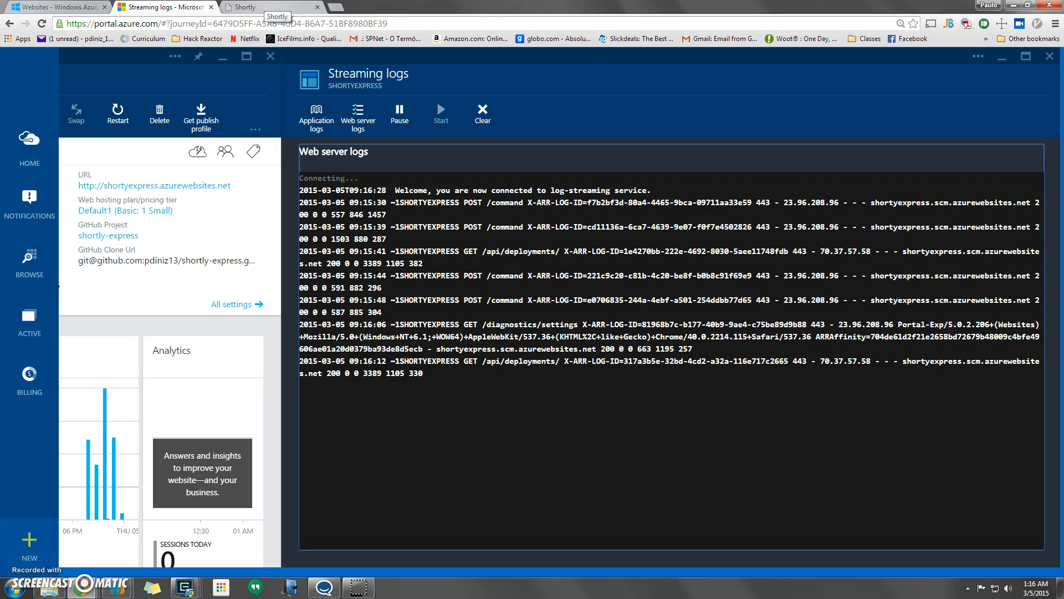
pyautogui.click(582, 458)
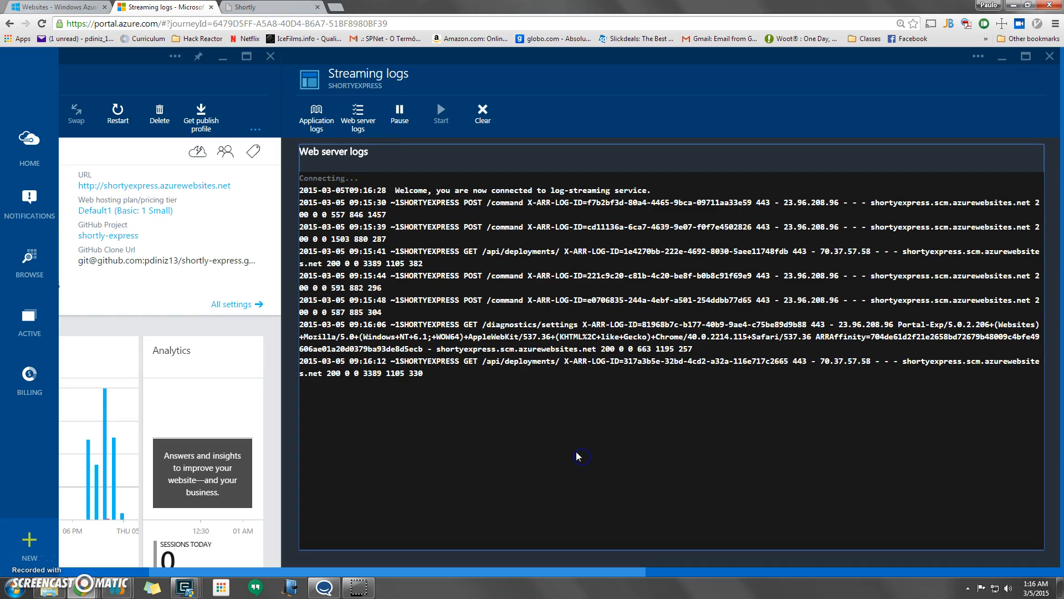
pyautogui.click(269, 7)
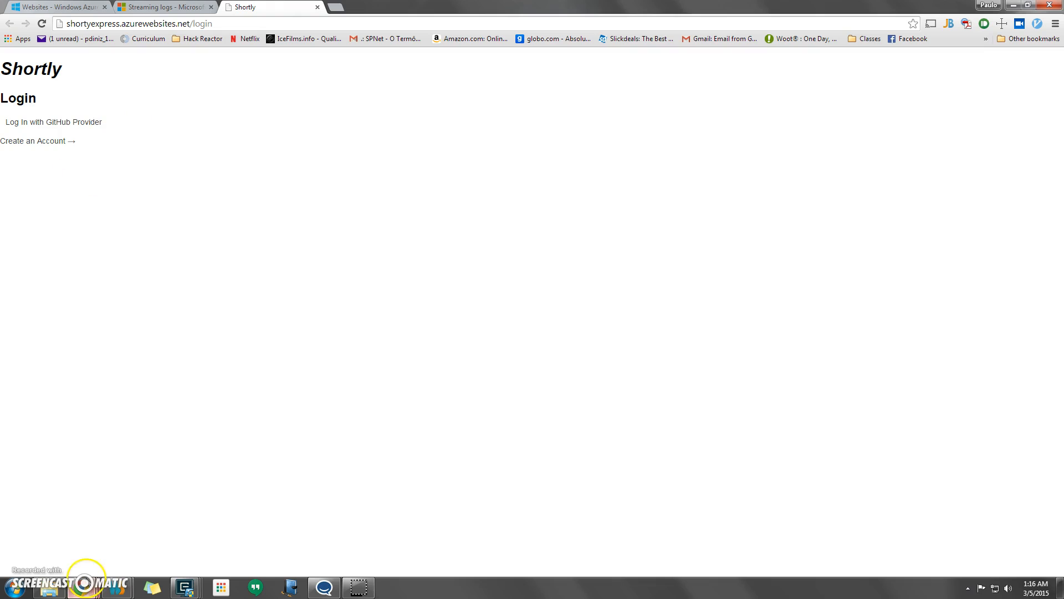
# - Return to the Azure portal and examine the shortyexpress web server log entries, highlighting the request details and the client IP address
pyautogui.click(164, 7)
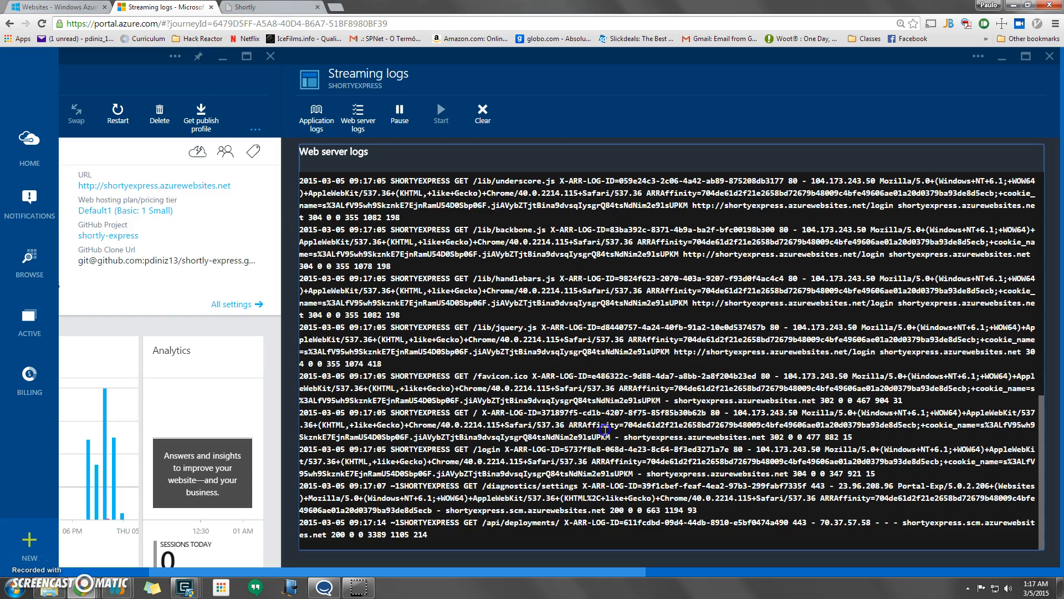
pyautogui.moveTo(510, 376); pyautogui.dragTo(721, 486)
pyautogui.click(745, 439)
pyautogui.moveTo(735, 412); pyautogui.dragTo(800, 414)
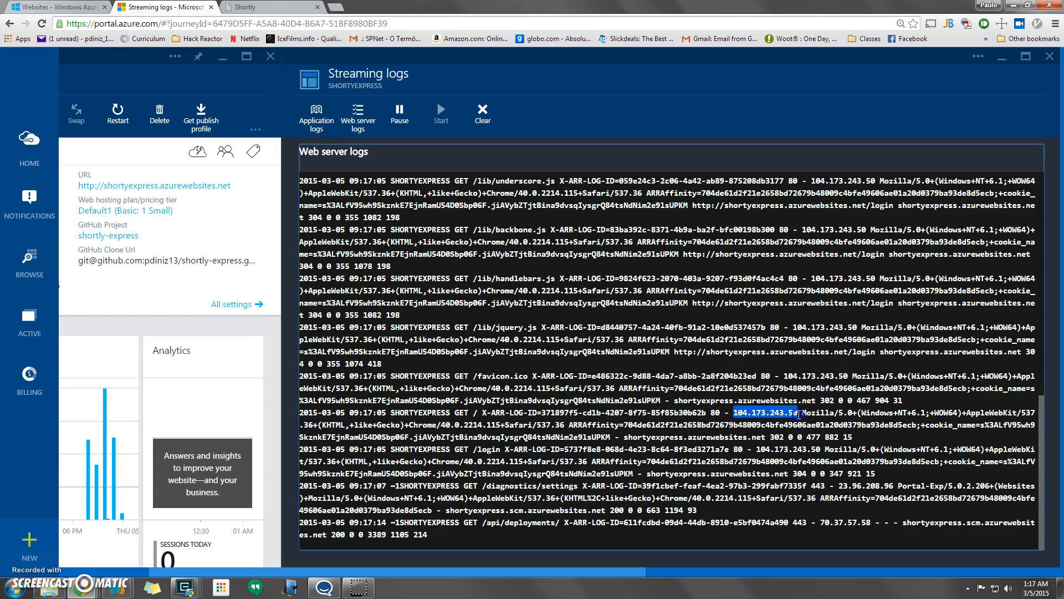
pyautogui.click(660, 377)
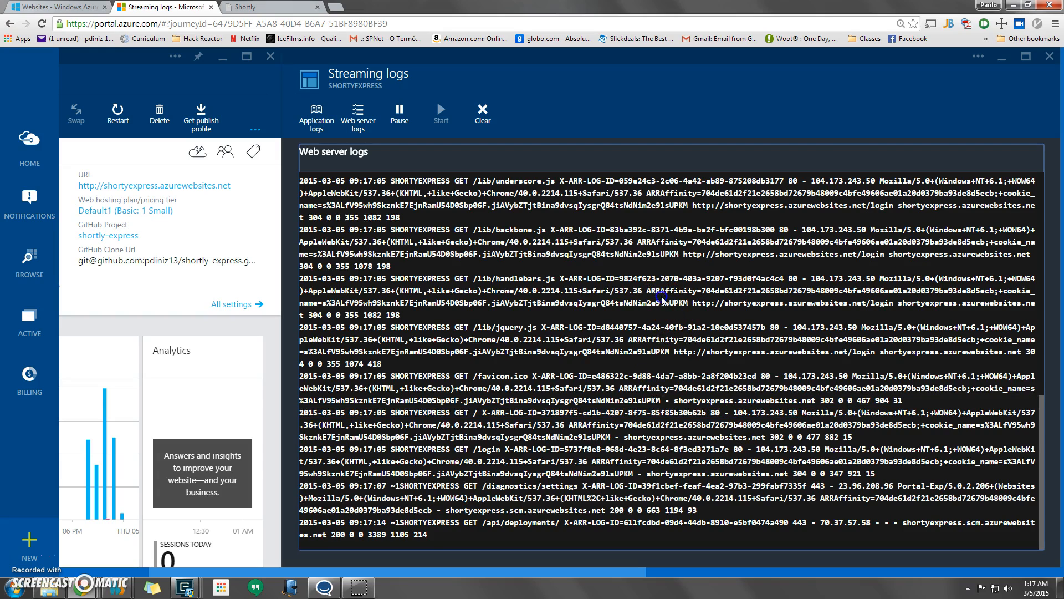
pyautogui.moveTo(501, 535); pyautogui.dragTo(311, 182)
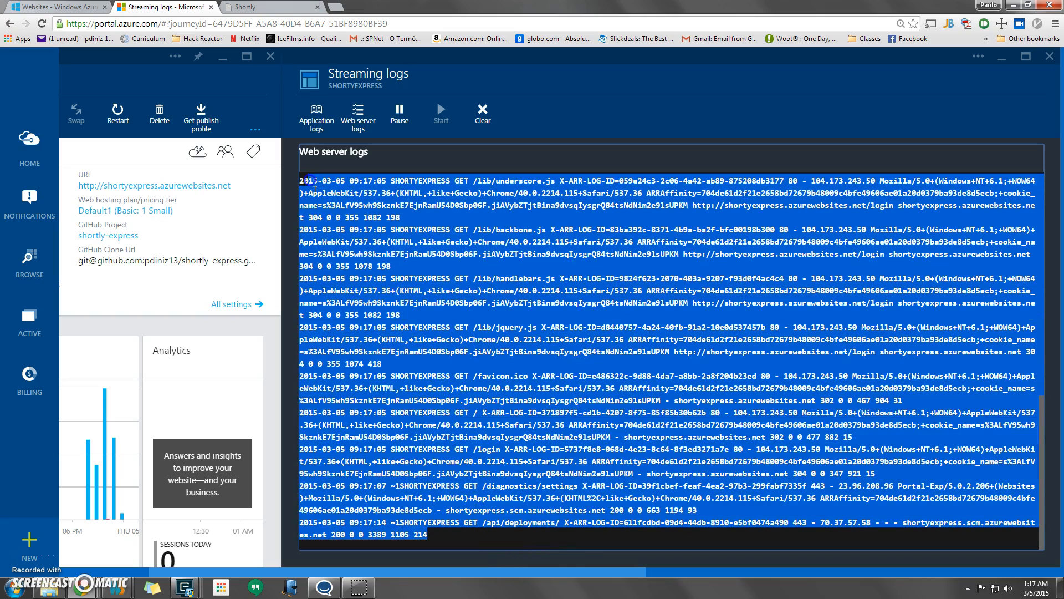
pyautogui.click(518, 442)
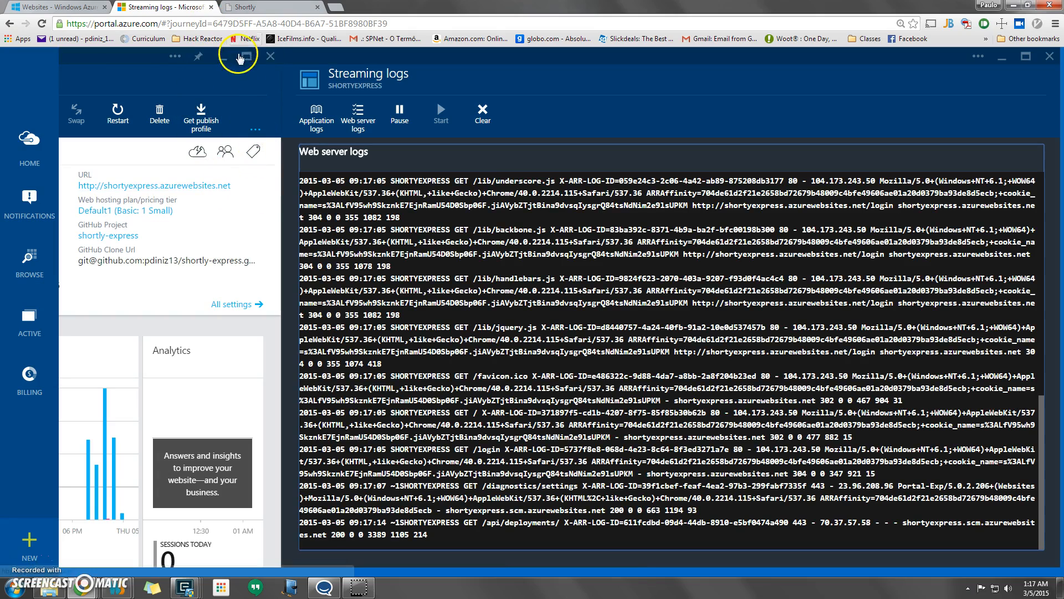
# - Maximize the shortyexpress website blade and look over its Monitoring, Usage, Operations and Deployment sections
pyautogui.click(244, 57)
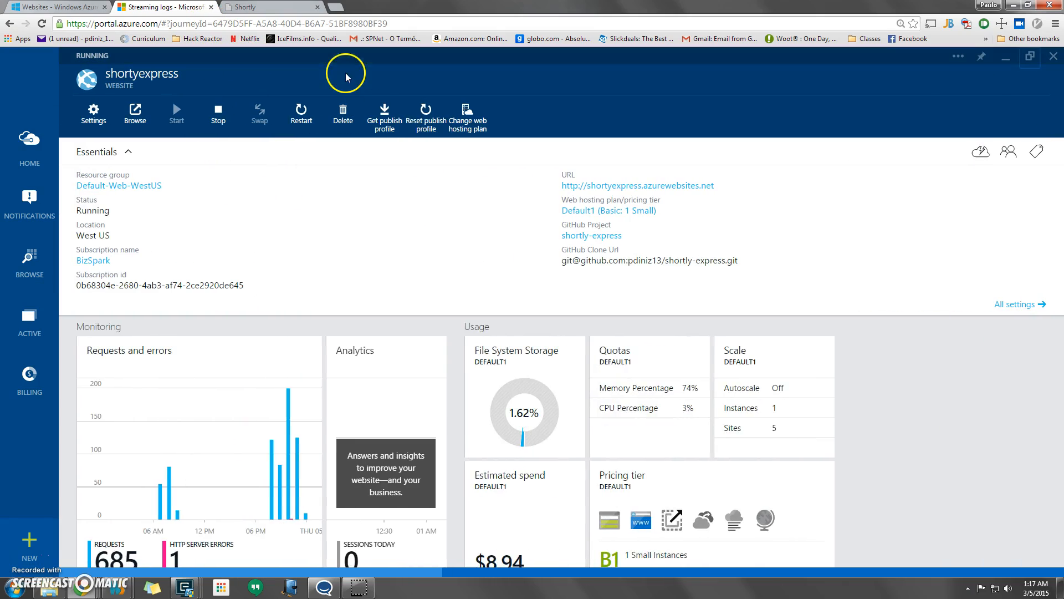
pyautogui.scroll(-3, 891, 356)
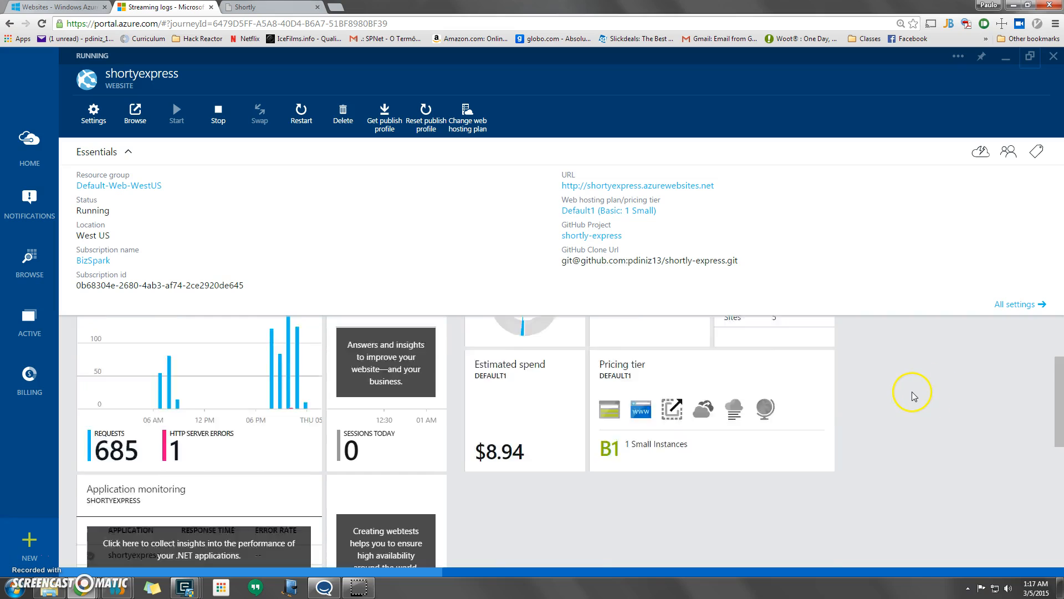
pyautogui.scroll(-5, 915, 392)
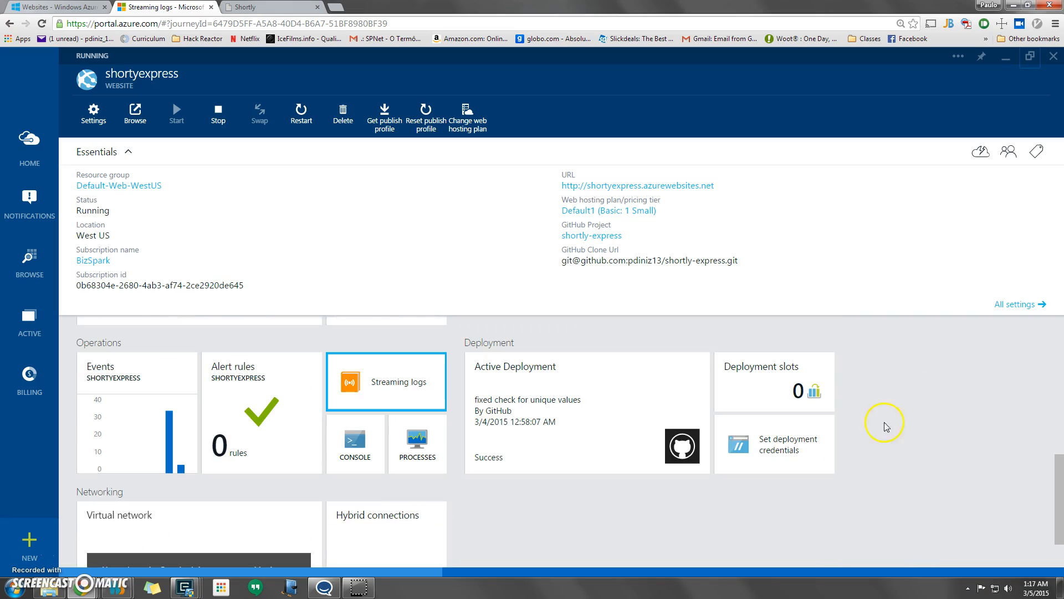
pyautogui.scroll(5, 413, 491)
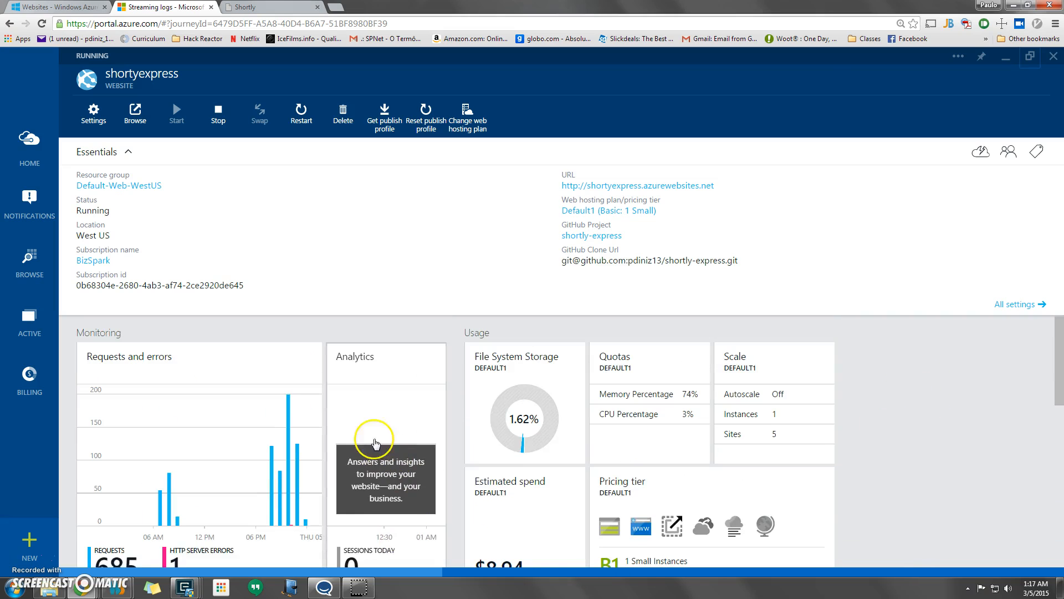
# - Open all settings of shortyexpress and restore its blade to normal size so the Settings list sits beside it
pyautogui.click(1027, 313)
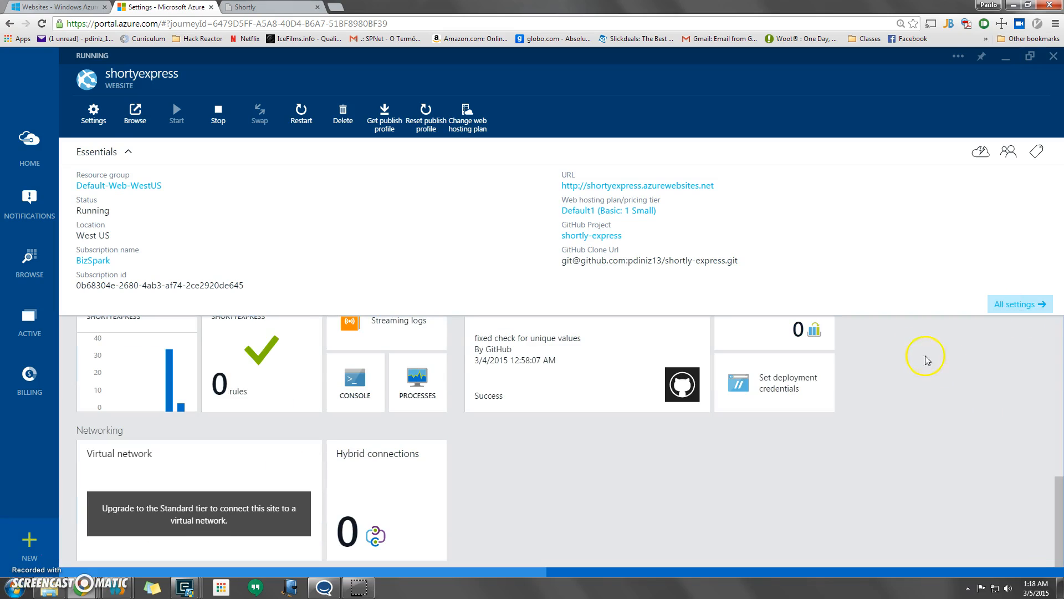
pyautogui.click(1015, 307)
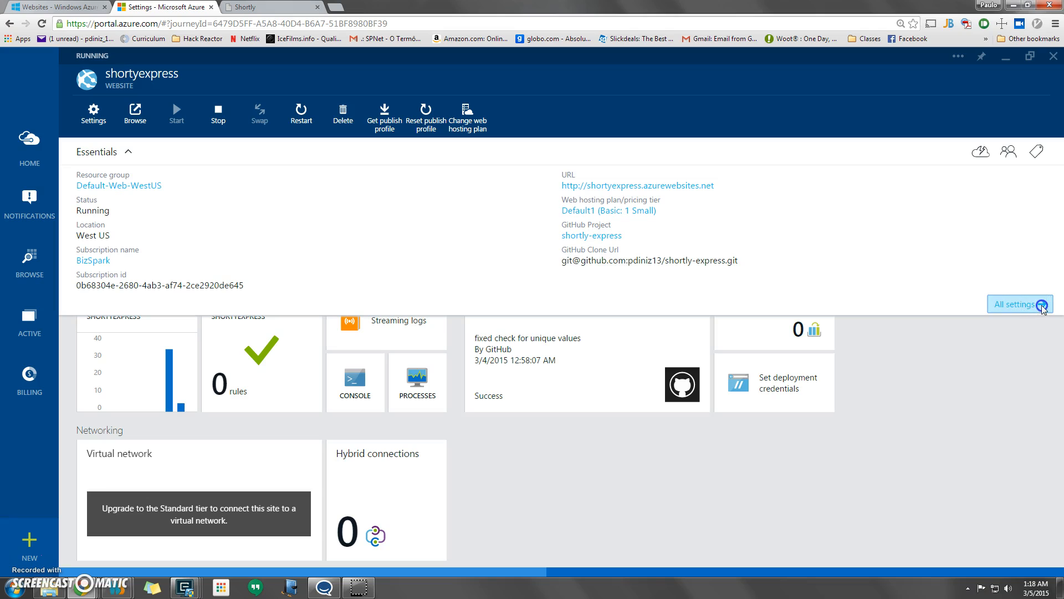
pyautogui.scroll(5, 641, 487)
pyautogui.click(1038, 55)
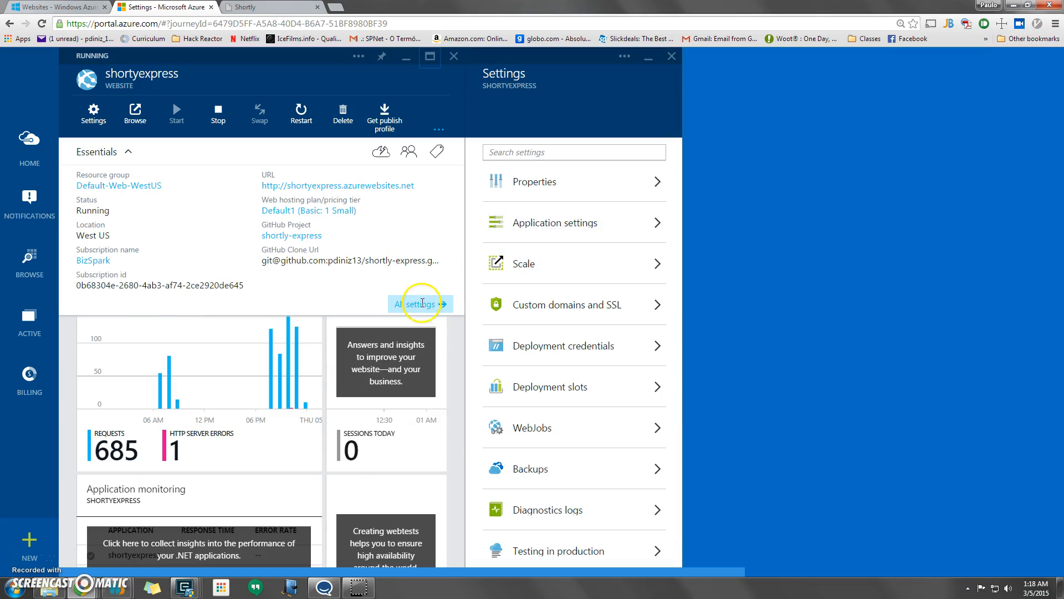
# - Open the Diagnostics logs settings and review the log download details and logging options
pyautogui.scroll(-1, 549, 321)
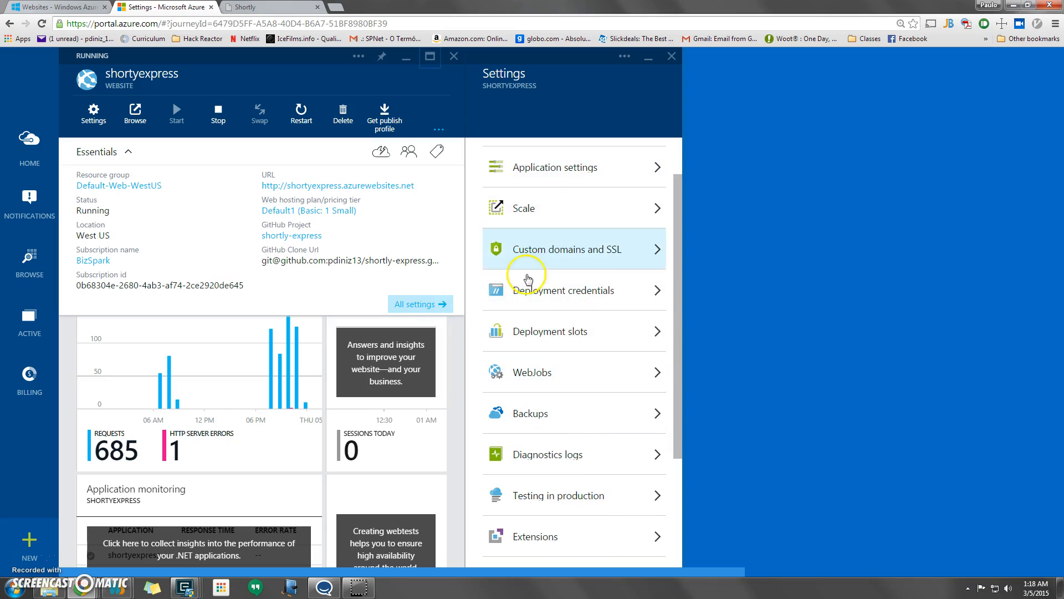
pyautogui.scroll(-1, 536, 408)
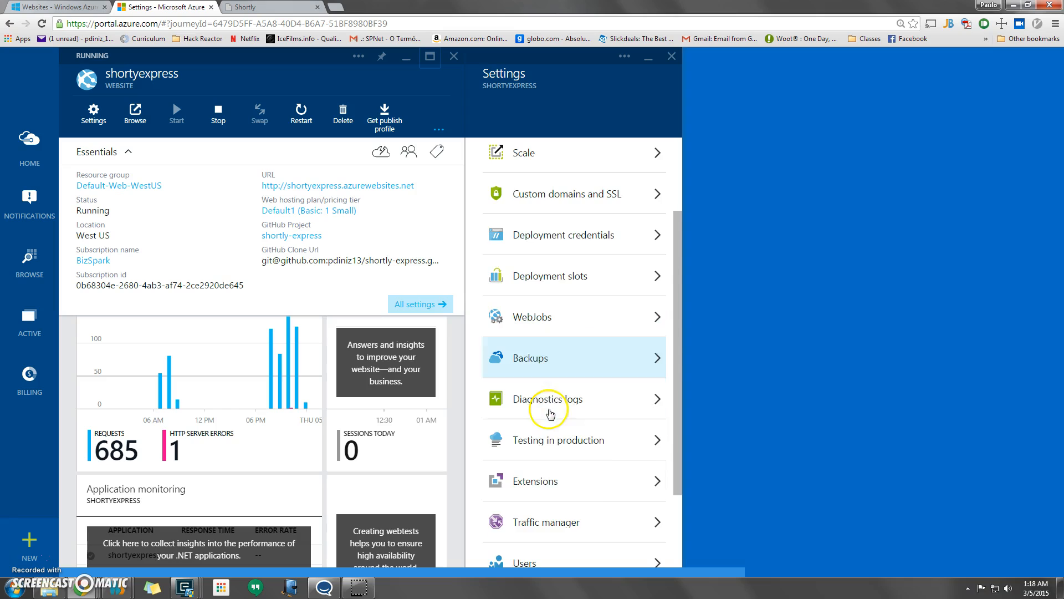
pyautogui.click(534, 405)
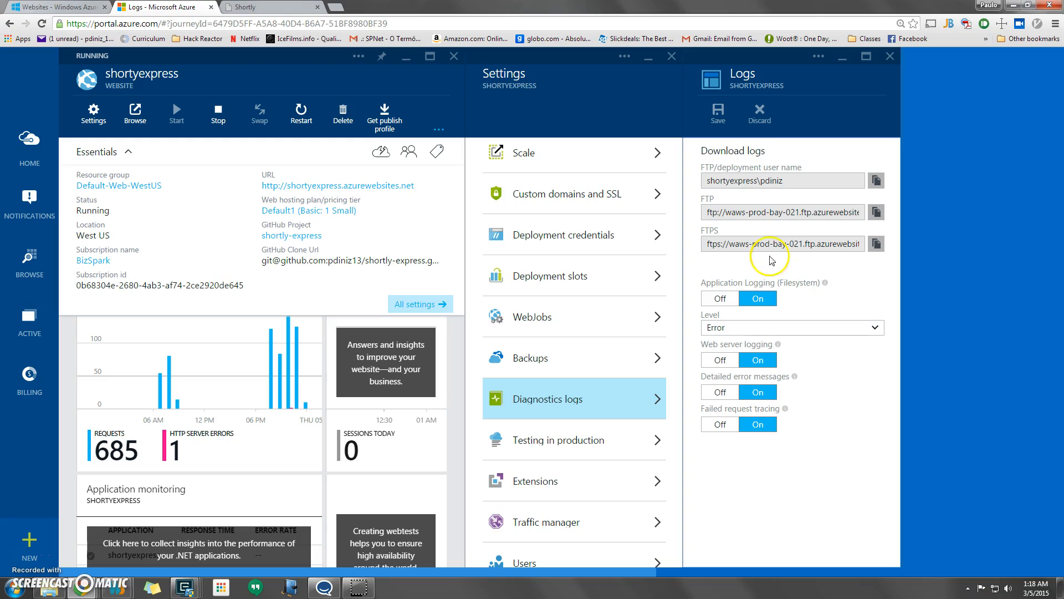
pyautogui.click(737, 150)
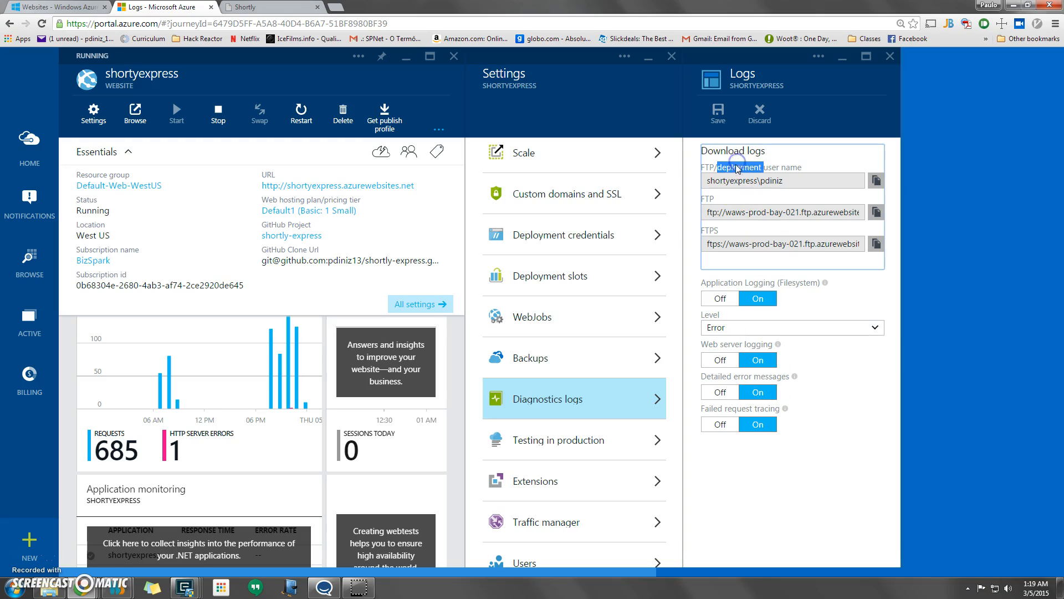
pyautogui.click(721, 390)
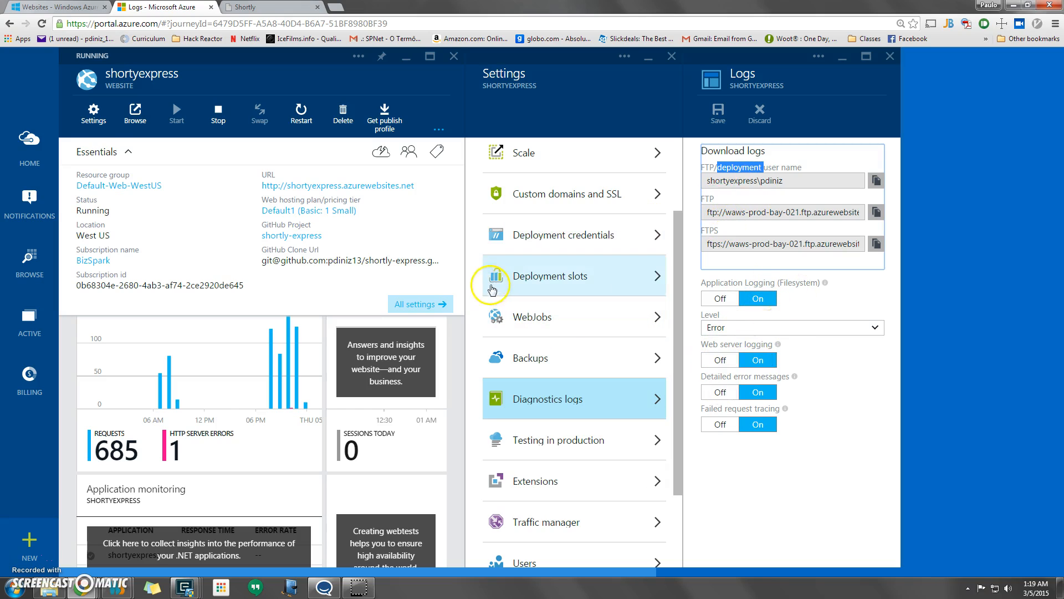
pyautogui.click(321, 150)
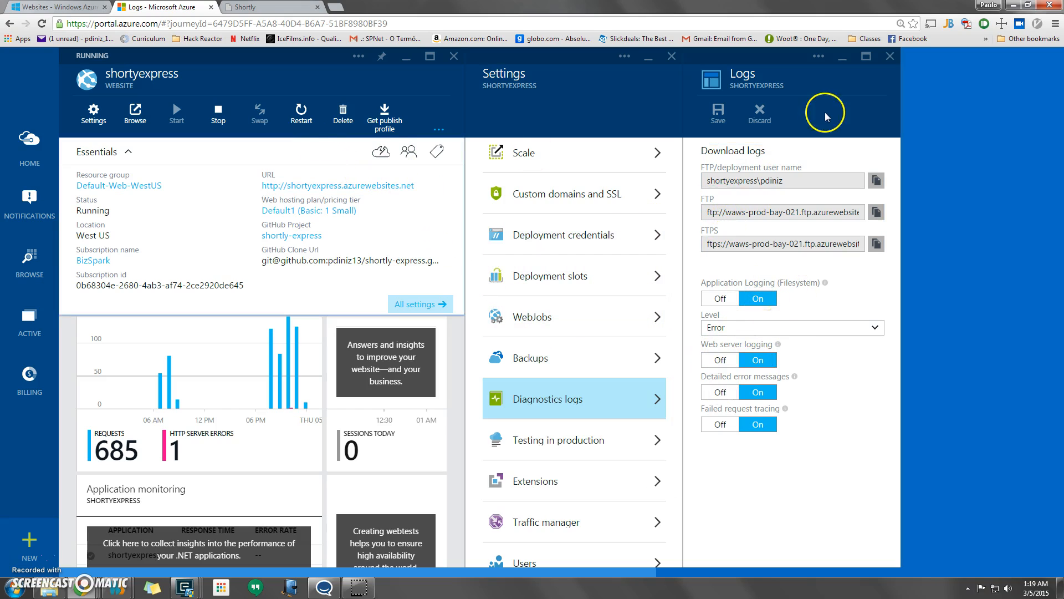
pyautogui.scroll(-2, 488, 311)
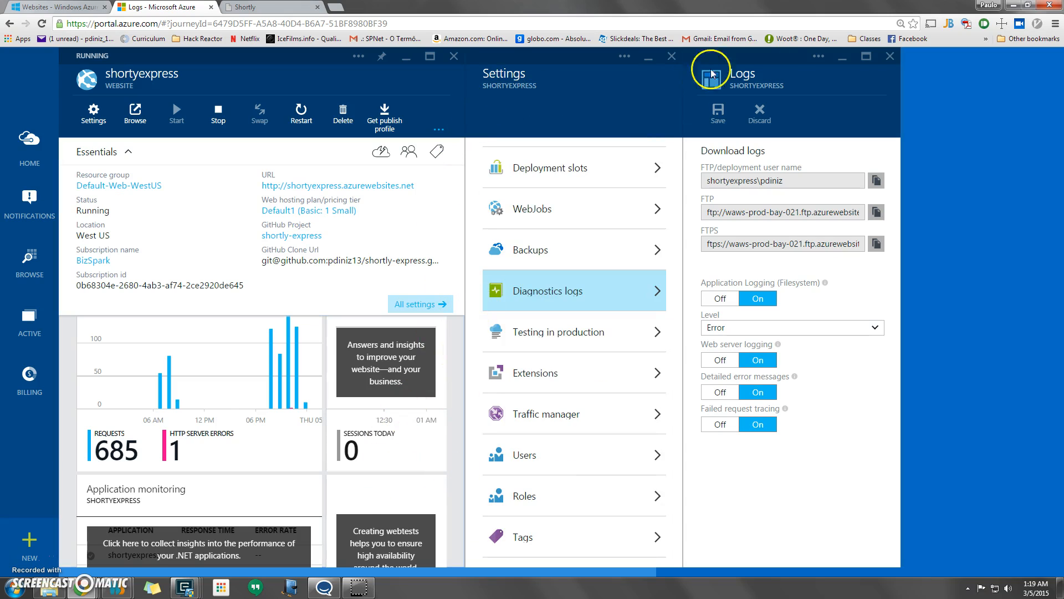
# - Put away the Logs and Settings blades and open the estimated spend breakdown from the website's Usage section
pyautogui.click(889, 56)
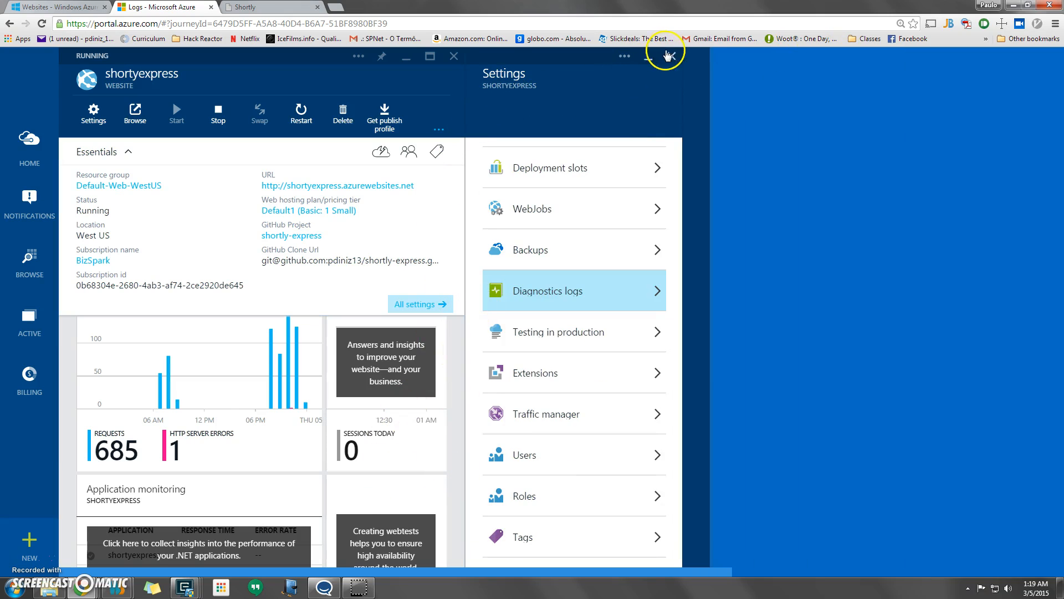
pyautogui.click(653, 63)
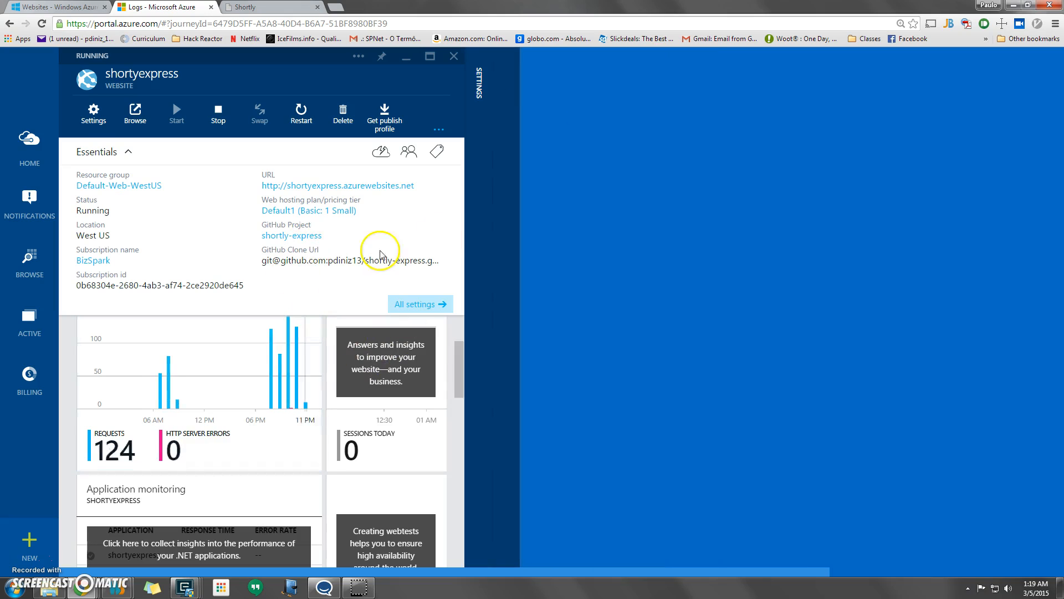
pyautogui.scroll(-6, 450, 370)
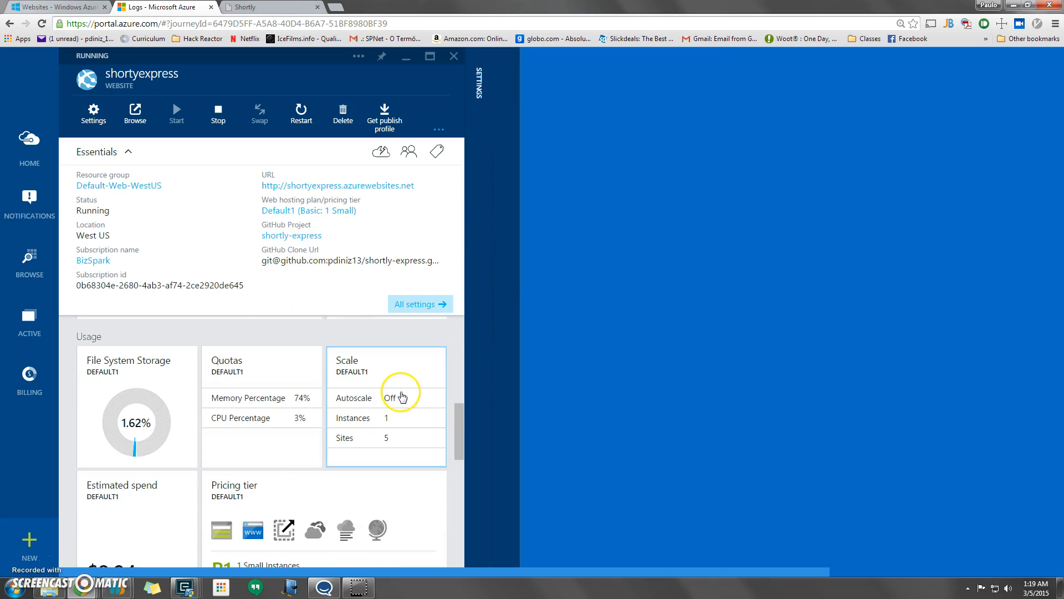
pyautogui.scroll(-1, 402, 400)
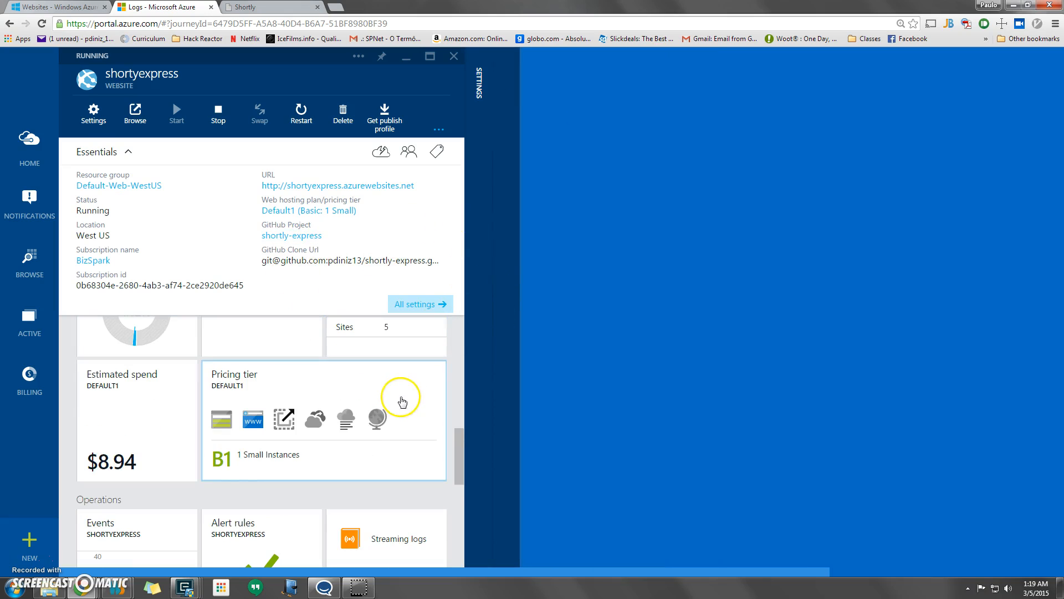
pyautogui.click(154, 413)
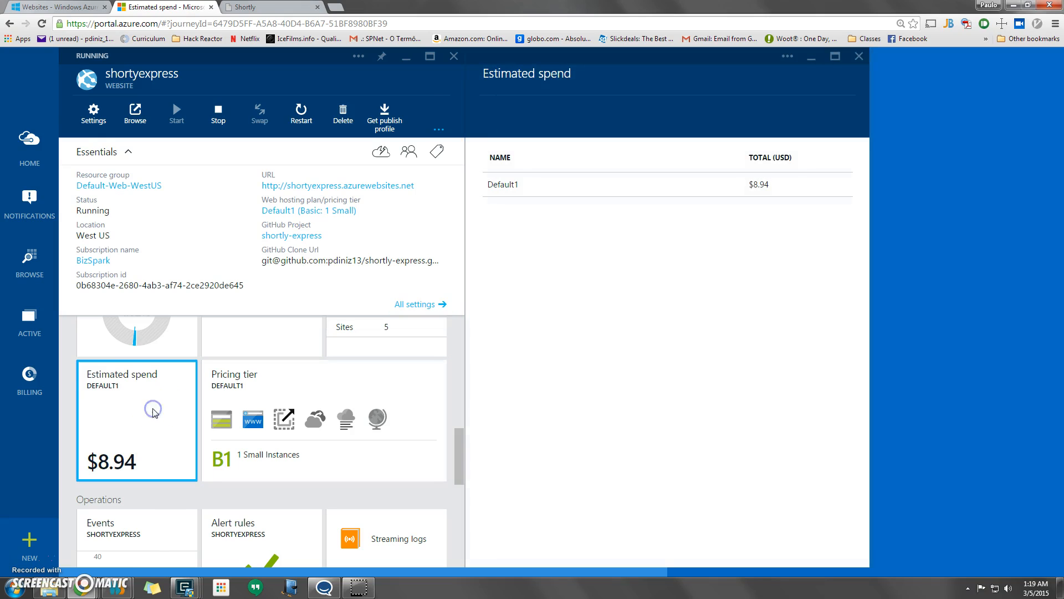
# - Look through the Usage, Operations and Deployment sections of shortyexpress, and open the pricing tier choices
pyautogui.scroll(-2, 444, 396)
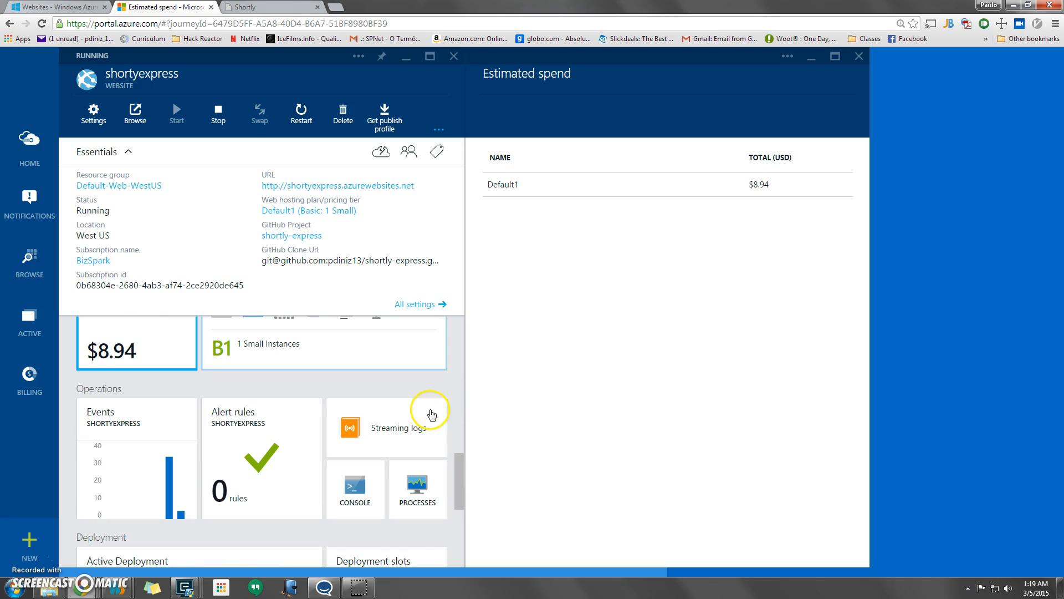
pyautogui.scroll(-3, 314, 421)
pyautogui.scroll(3, 308, 430)
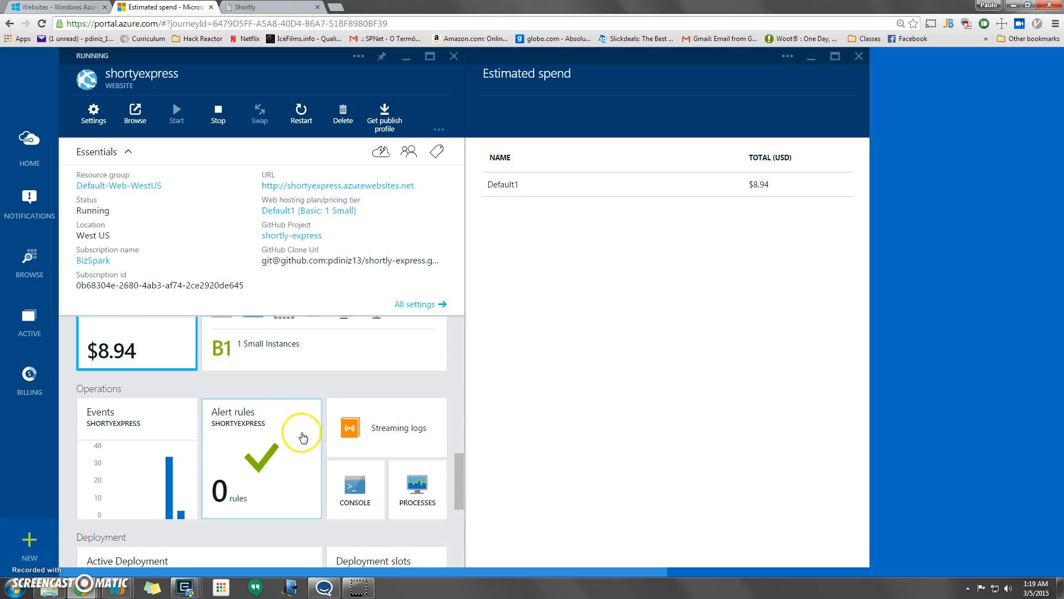
pyautogui.scroll(3, 221, 451)
pyautogui.scroll(-3, 216, 451)
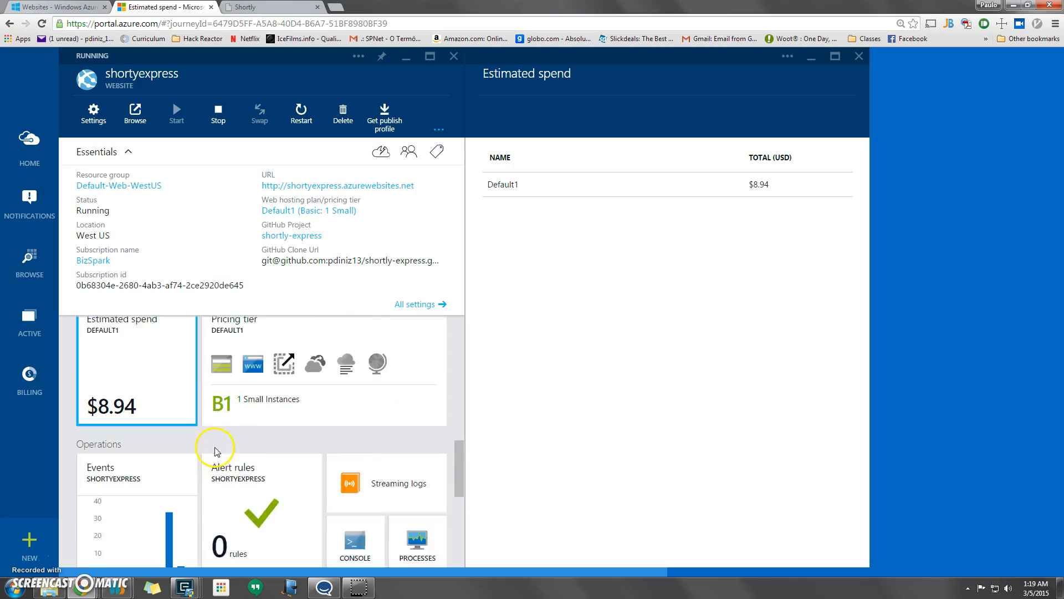
pyautogui.scroll(2, 280, 361)
pyautogui.scroll(-1, 278, 411)
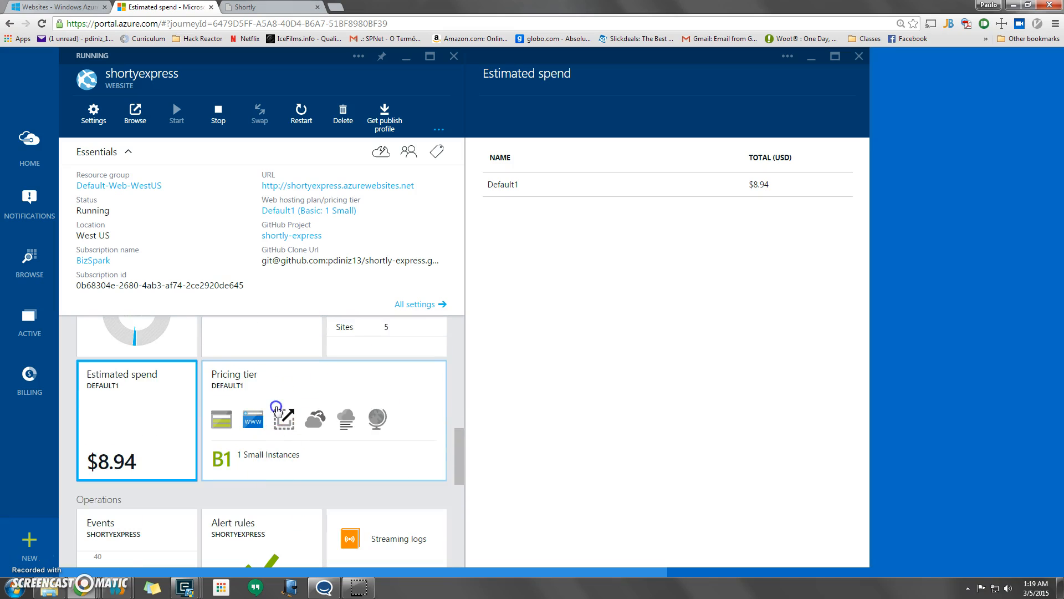
pyautogui.click(277, 410)
# - Compare the Standard, Basic, Free and Shared pricing tiers by their cores, RAM, storage, features and estimated monthly cost
pyautogui.scroll(-1, 582, 372)
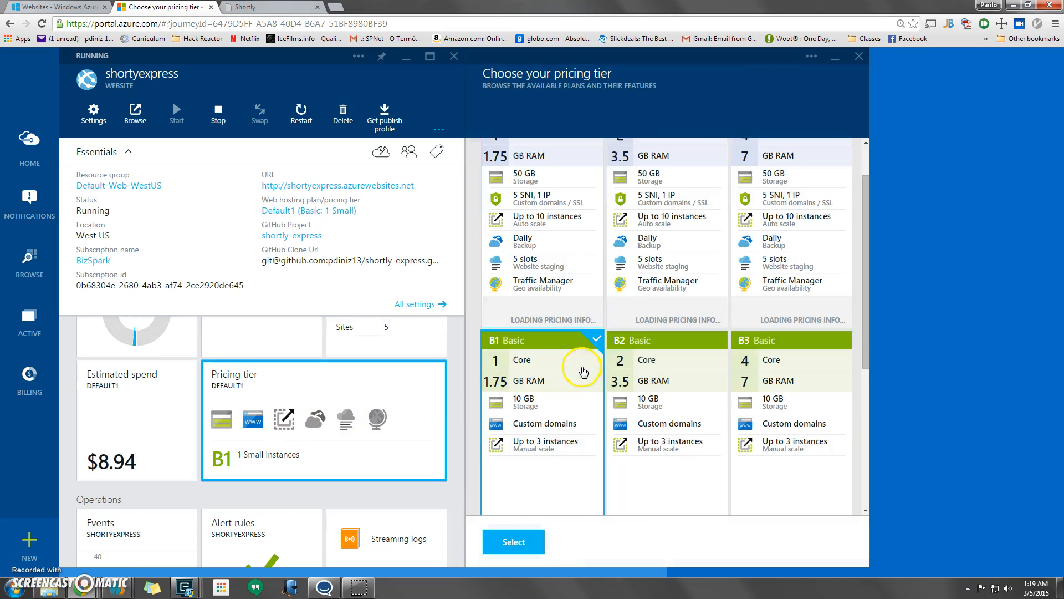
pyautogui.scroll(-2, 584, 371)
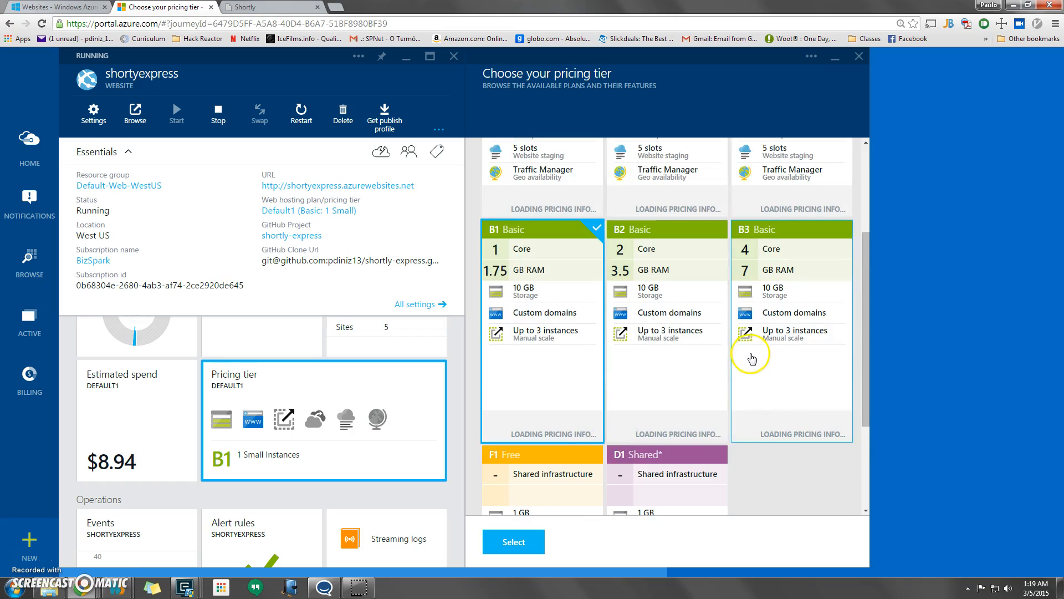
pyautogui.scroll(3, 752, 359)
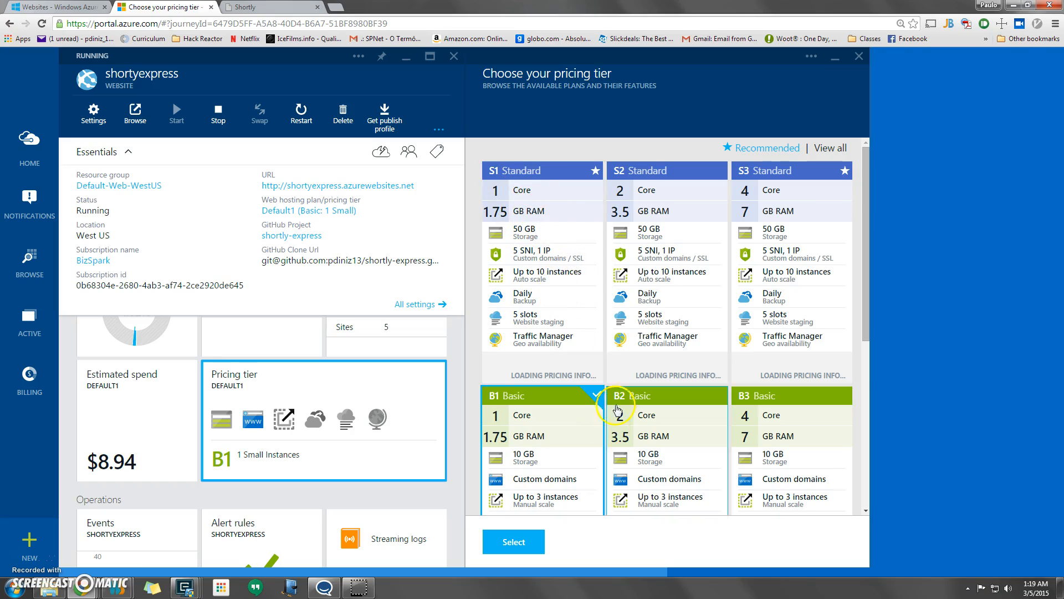
pyautogui.scroll(-2, 599, 341)
pyautogui.scroll(-4, 491, 456)
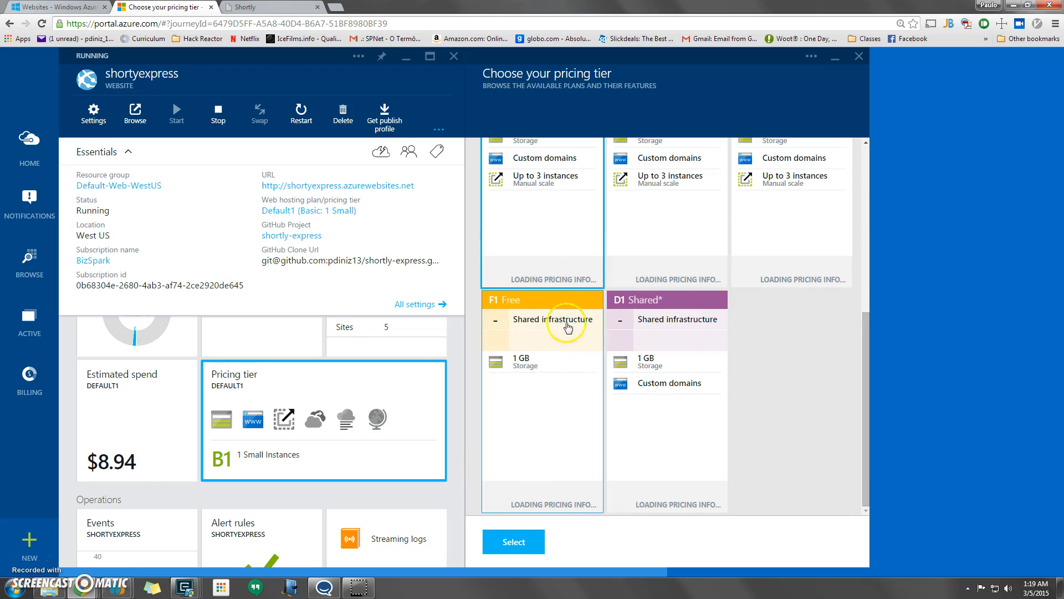
pyautogui.scroll(4, 693, 366)
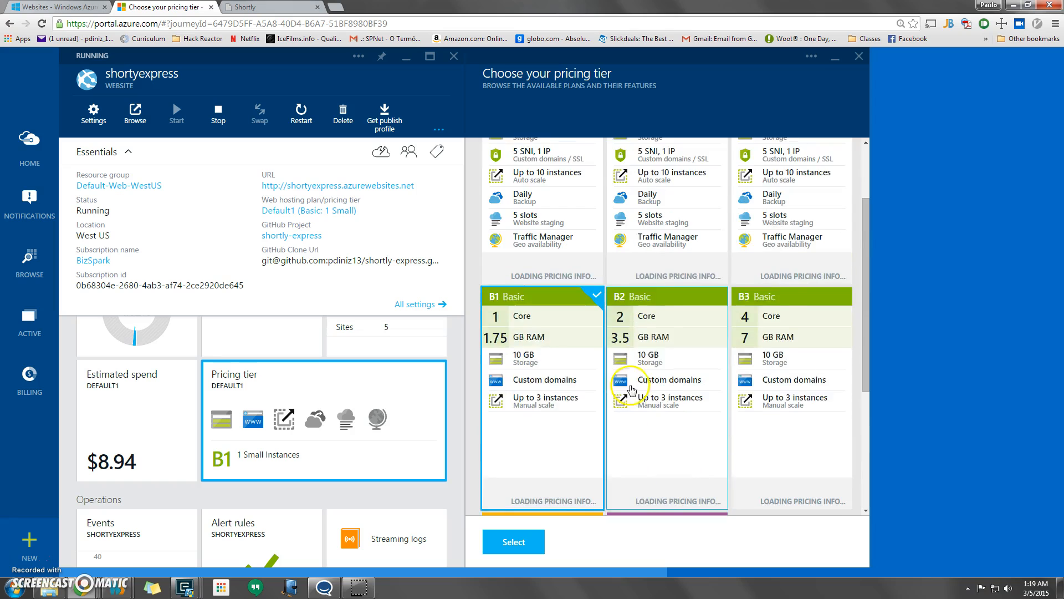
pyautogui.scroll(-1, 673, 371)
pyautogui.scroll(1, 673, 377)
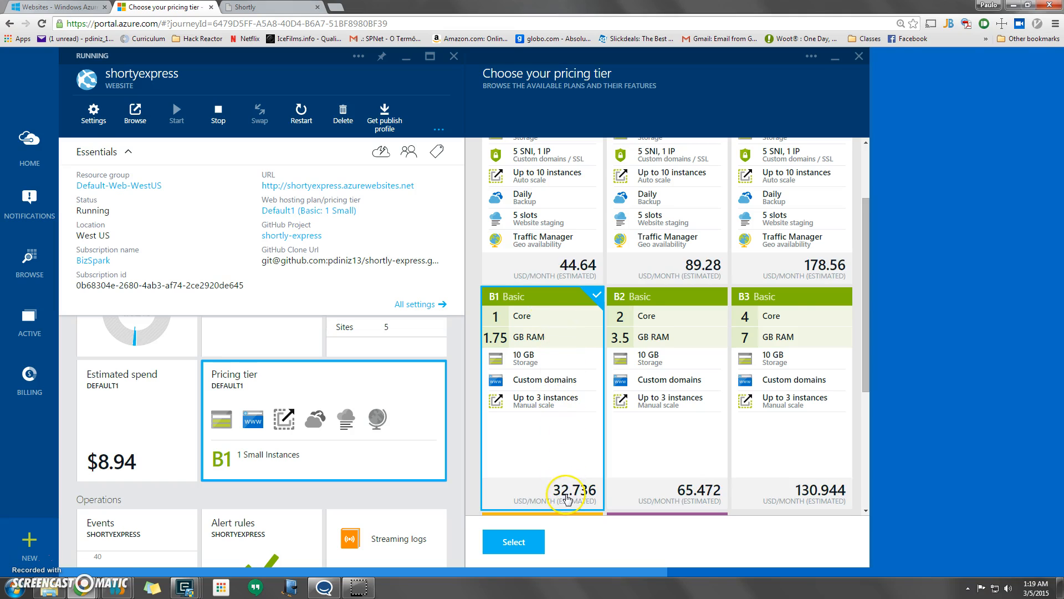
pyautogui.scroll(1, 563, 477)
pyautogui.scroll(-1, 546, 422)
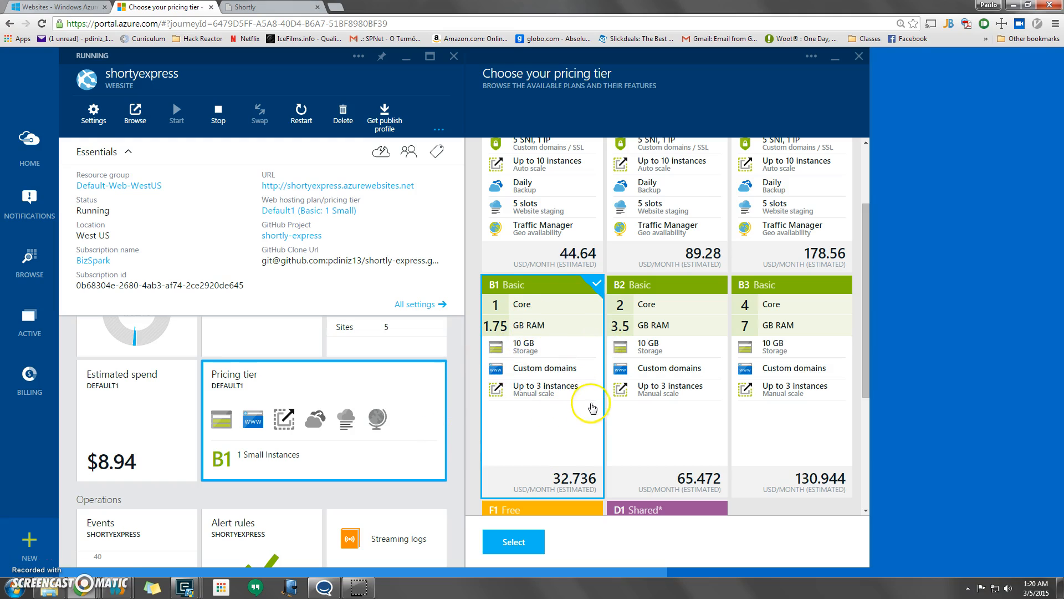
# - Check the Basic pricing tiers against the Standard ones, and bring the website's Monitoring section back into view
pyautogui.scroll(3, 610, 366)
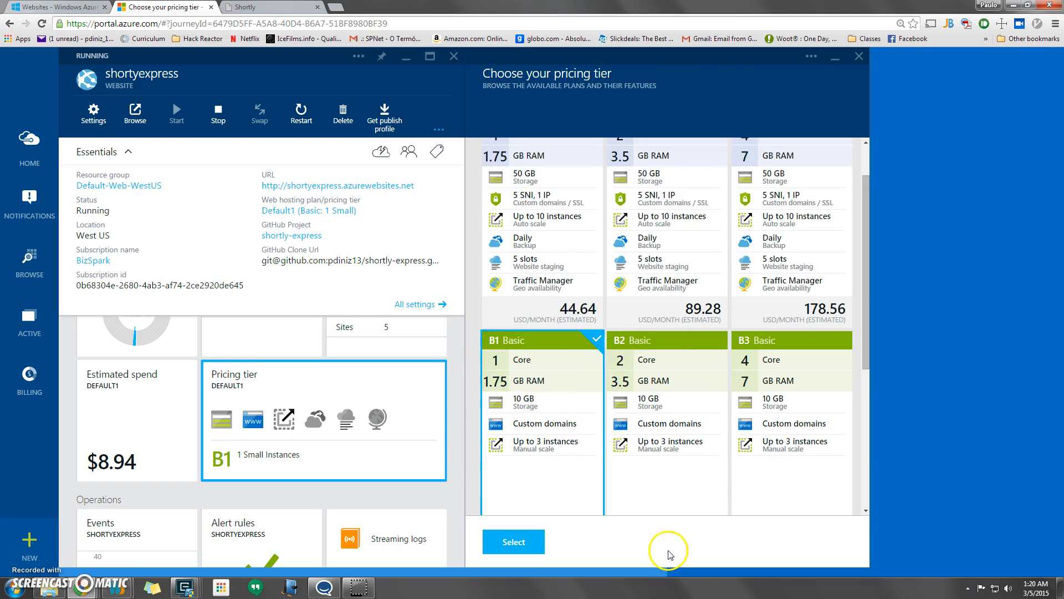
pyautogui.scroll(-3, 703, 347)
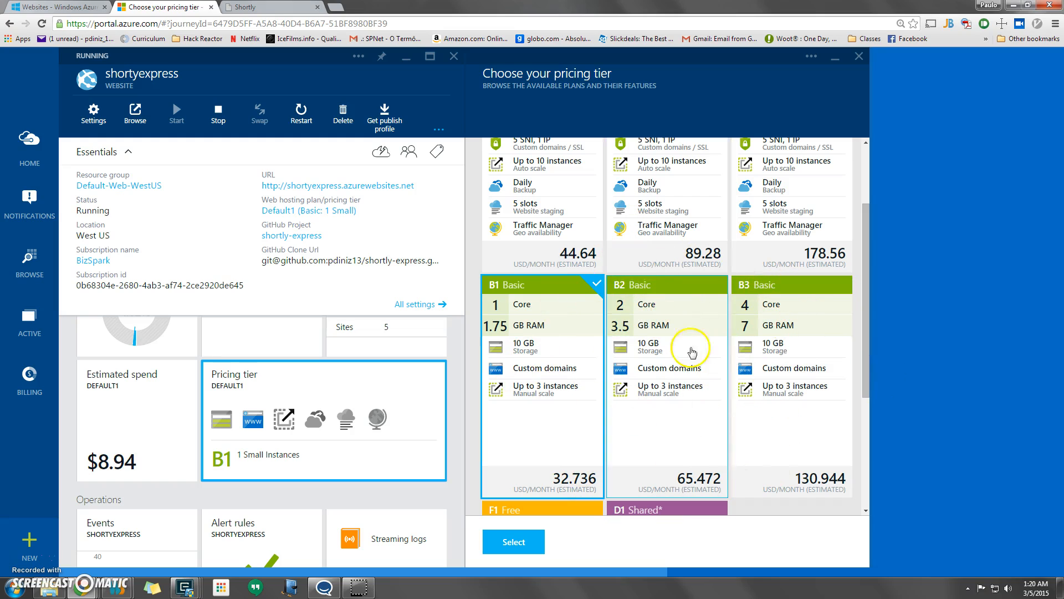
pyautogui.click(459, 355)
pyautogui.scroll(4, 412, 453)
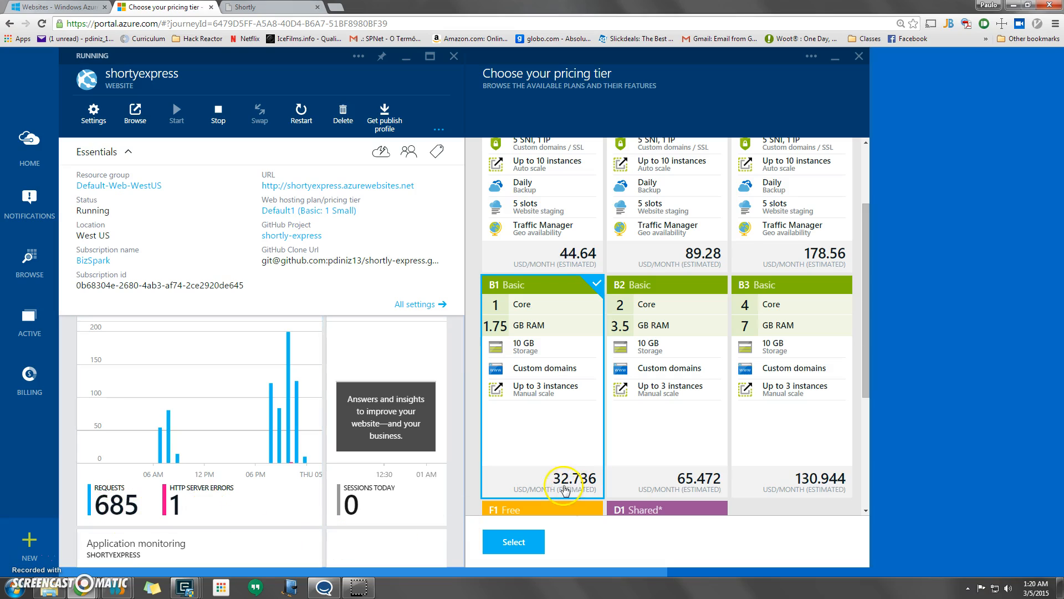
pyautogui.scroll(1, 446, 416)
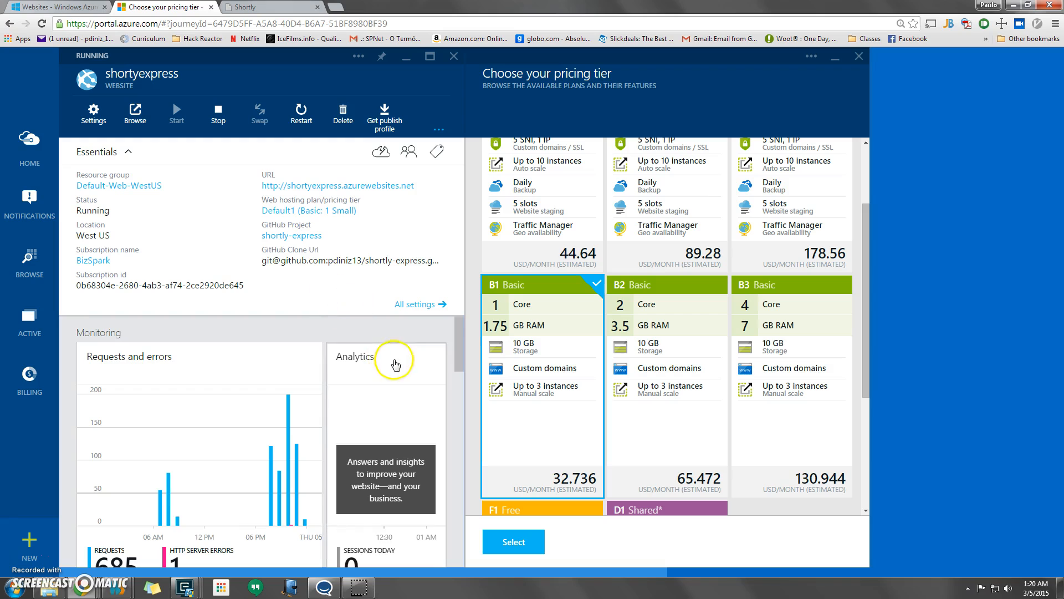
# - Review the Deployment and Networking sections of shortyexpress, and check the Standard tier features against the virtual network requirement
pyautogui.scroll(-5, 435, 340)
pyautogui.scroll(-5, 388, 342)
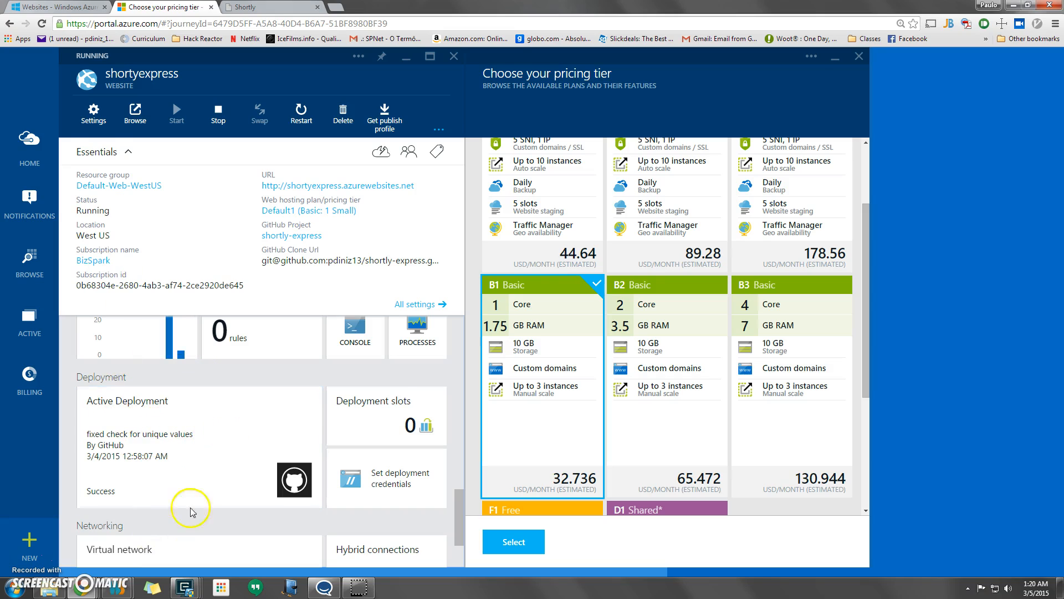
pyautogui.scroll(-2, 205, 485)
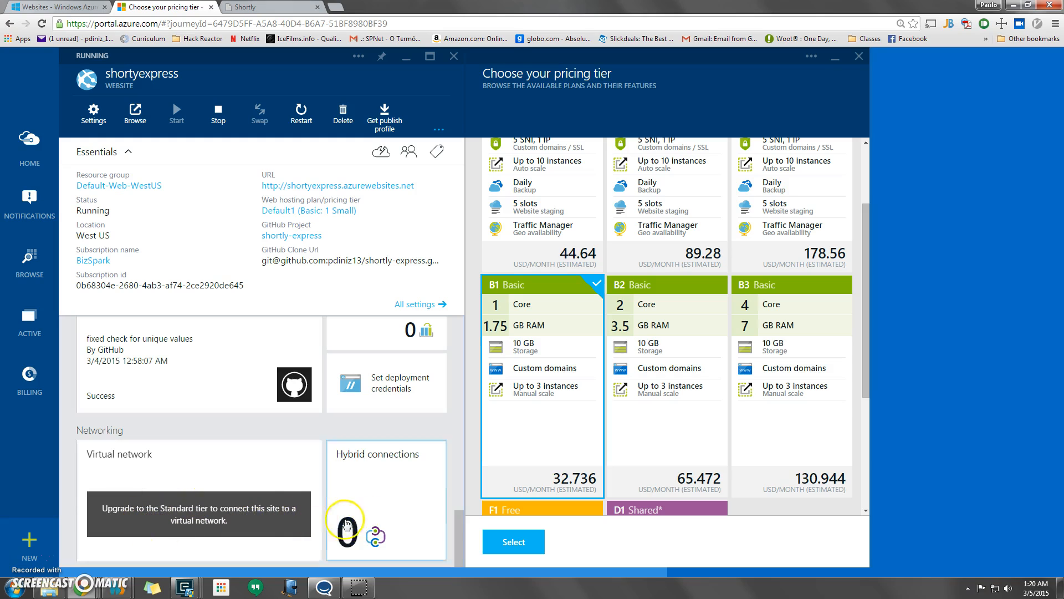
pyautogui.scroll(1, 368, 511)
pyautogui.scroll(2, 790, 487)
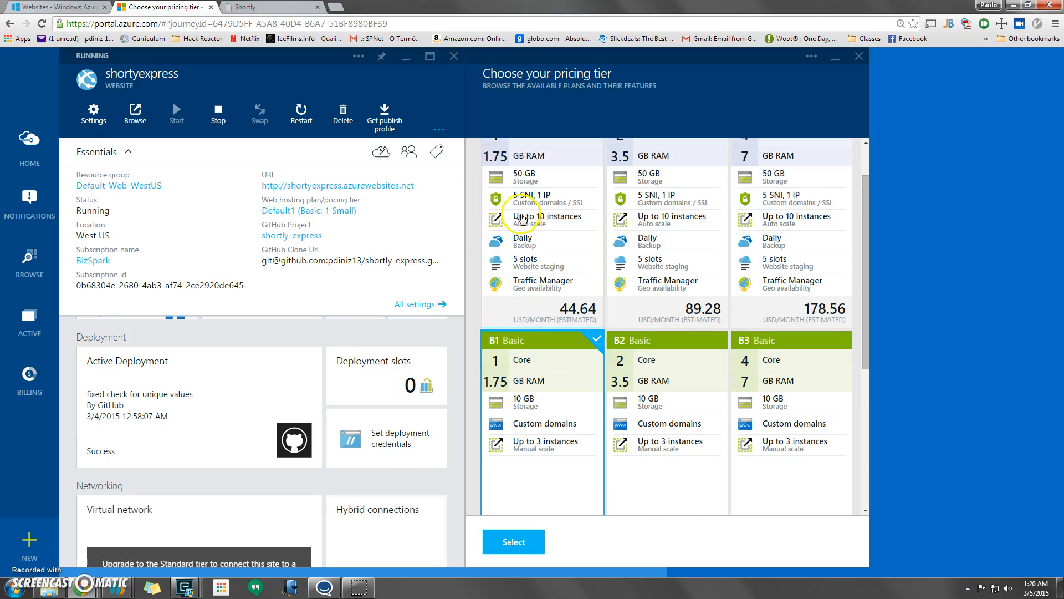
pyautogui.scroll(1, 576, 266)
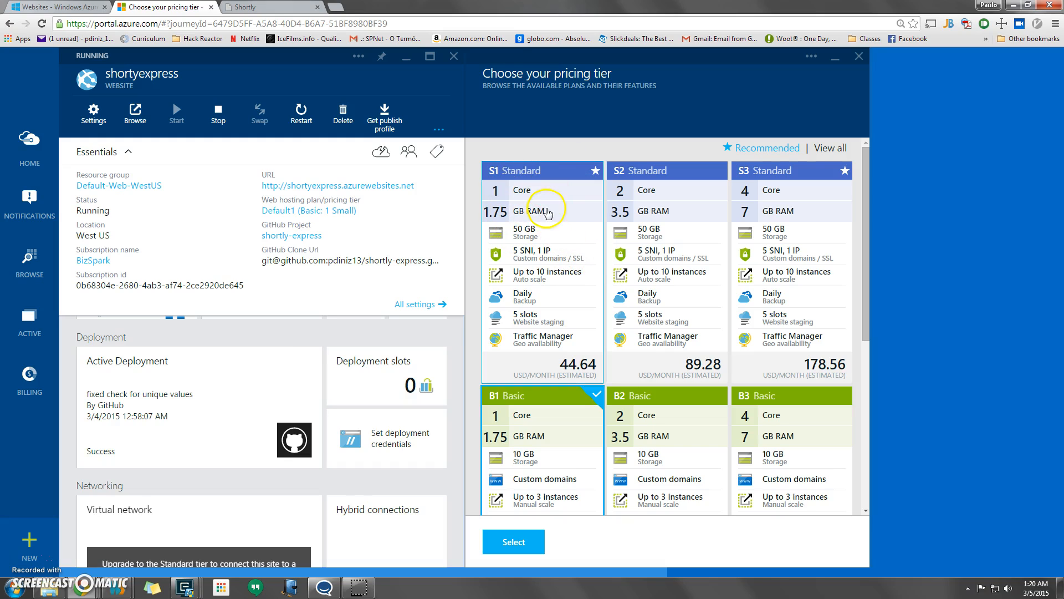
pyautogui.scroll(-1, 424, 333)
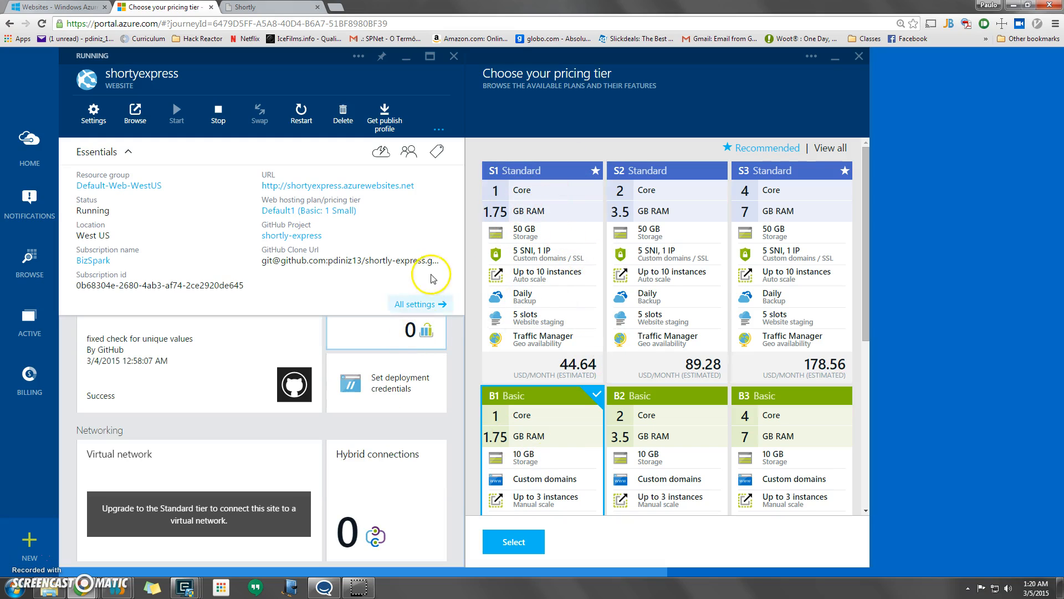
# - Open the website console from the Operations section of shortyexpress and restart the website
pyautogui.scroll(4, 339, 383)
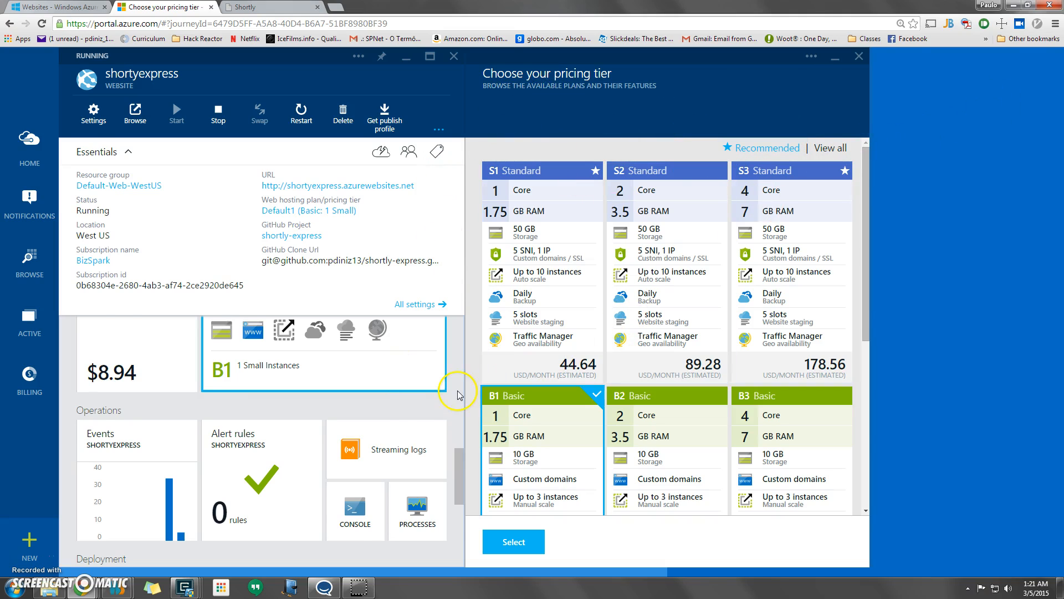
pyautogui.scroll(-1, 385, 442)
pyautogui.click(357, 447)
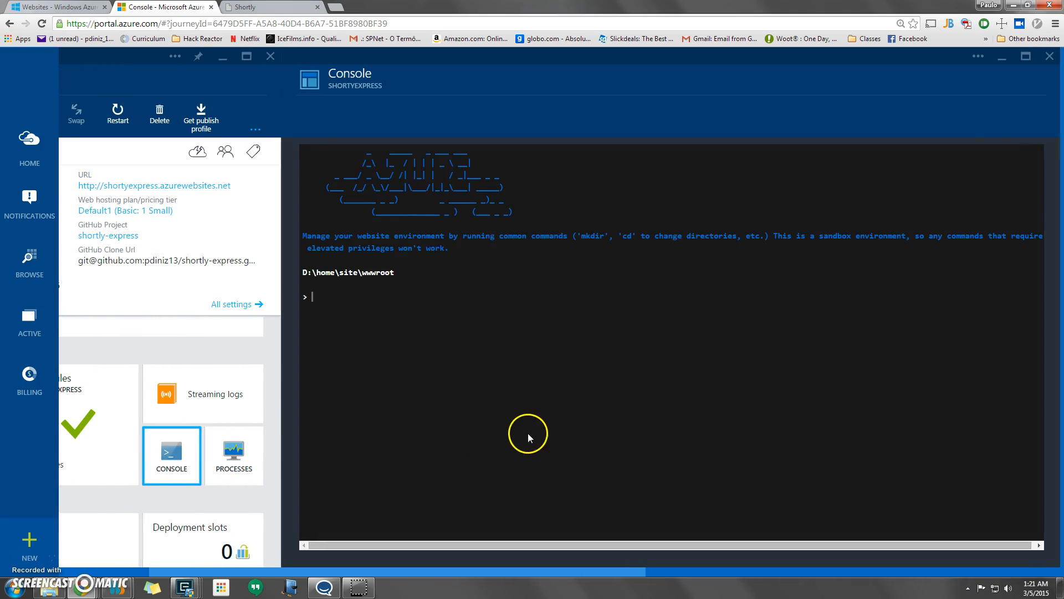
pyautogui.click(118, 110)
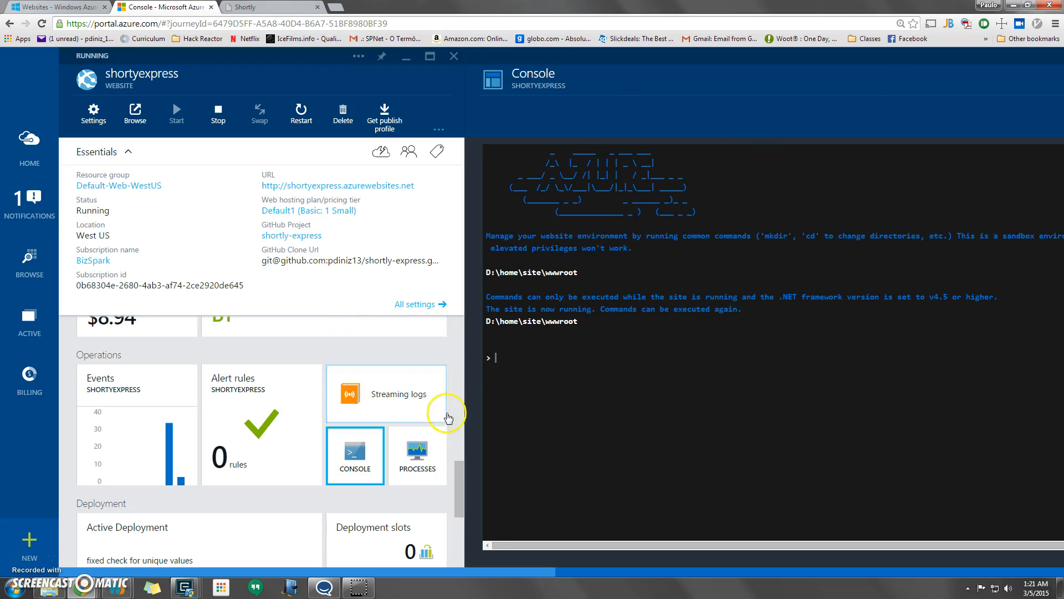
# - Browse the portal's recent resources and resource type filters, and put the list away
pyautogui.moveTo(465, 464); pyautogui.dragTo(468, 326)
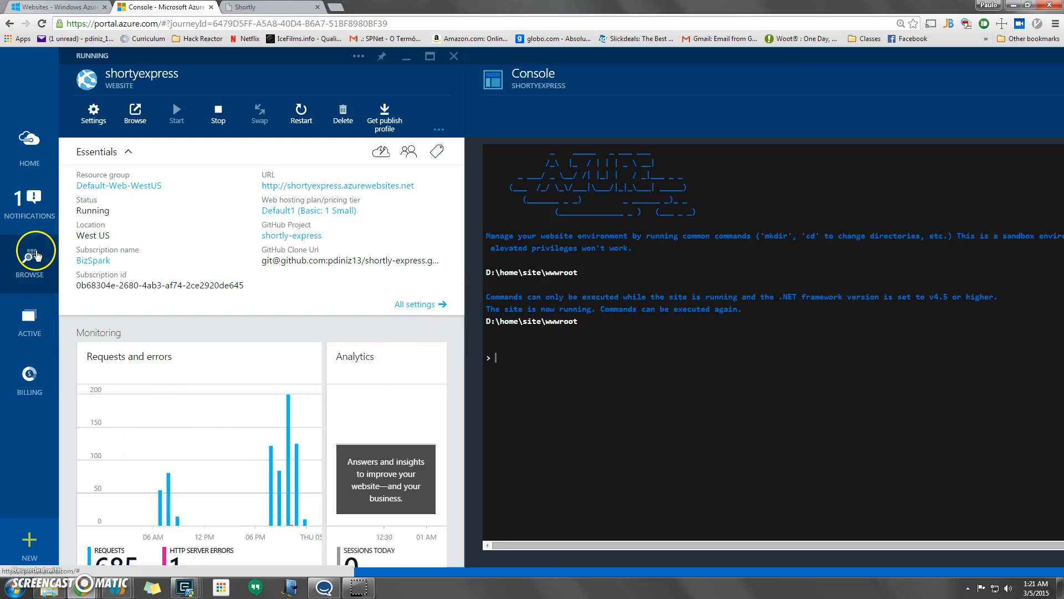
pyautogui.click(22, 260)
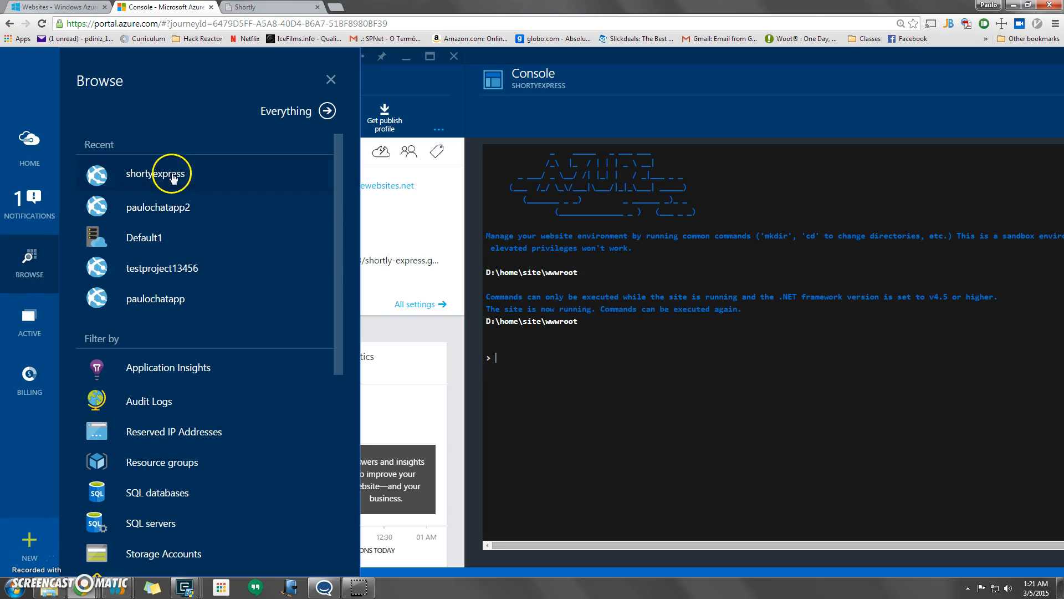
pyautogui.scroll(-4, 227, 299)
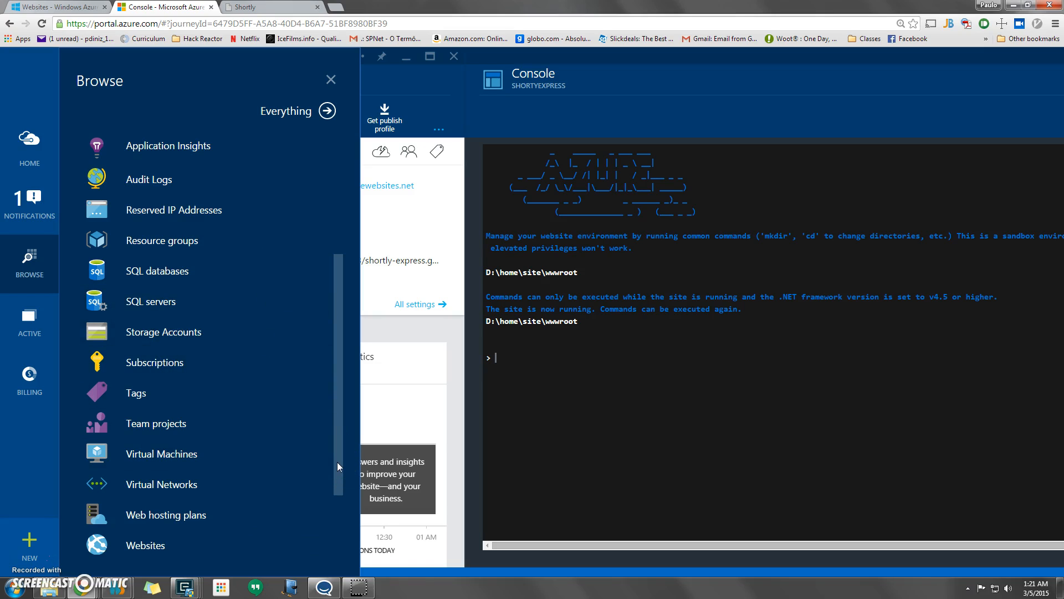
pyautogui.click(503, 350)
pyautogui.click(454, 345)
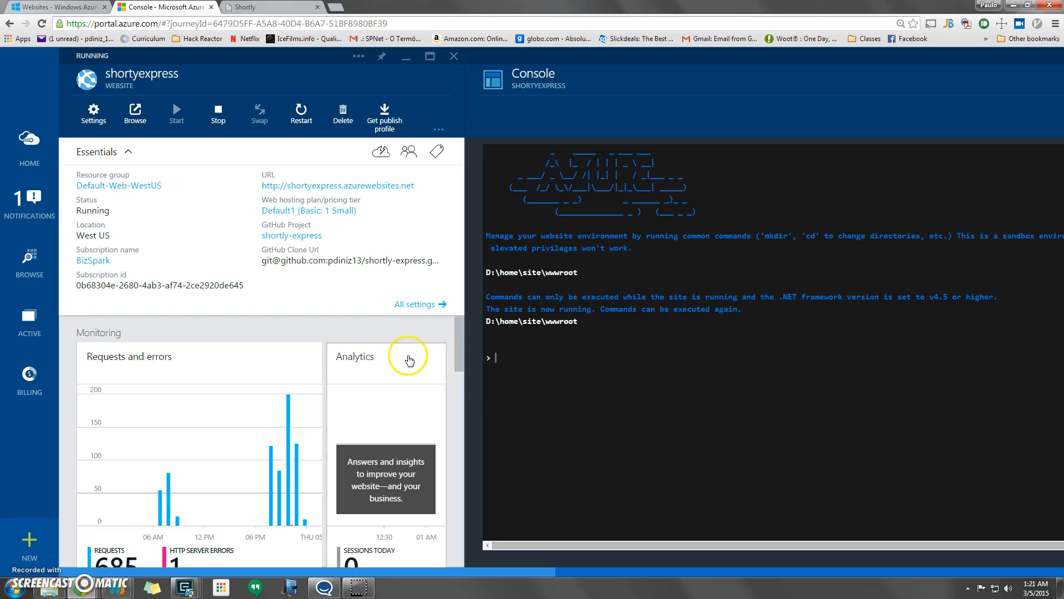
# - Look over the Monitoring section of shortyexpress and open the choices for creating a new resource
pyautogui.scroll(-3, 447, 368)
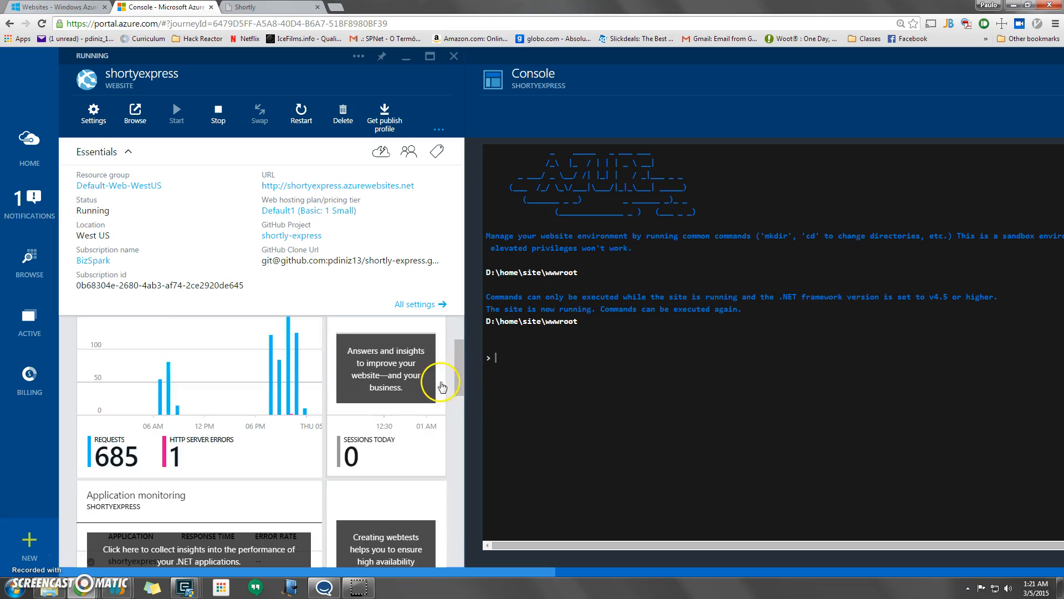
pyautogui.scroll(-3, 454, 392)
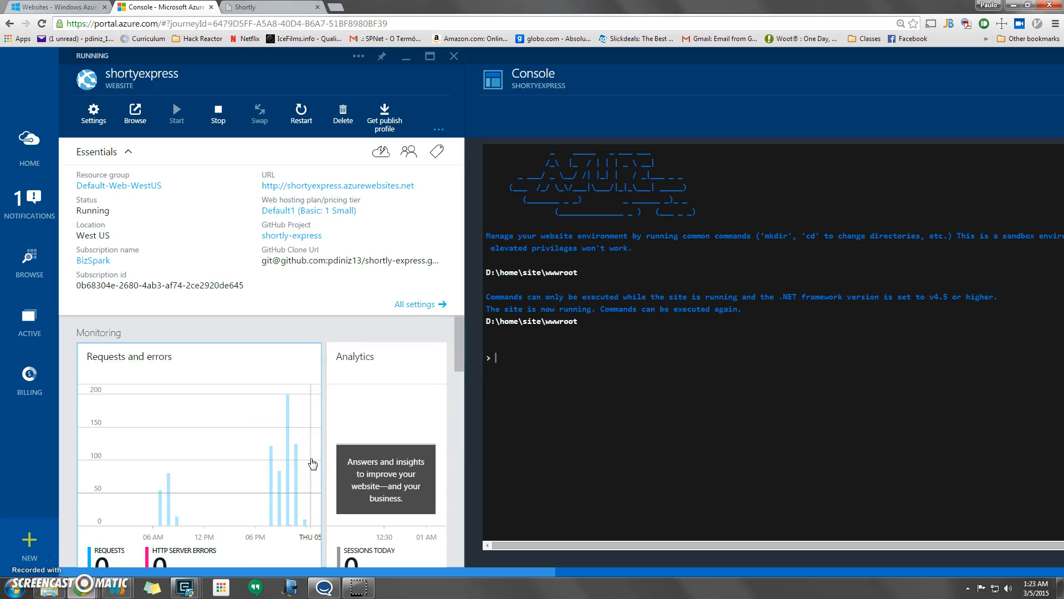
pyautogui.click(23, 557)
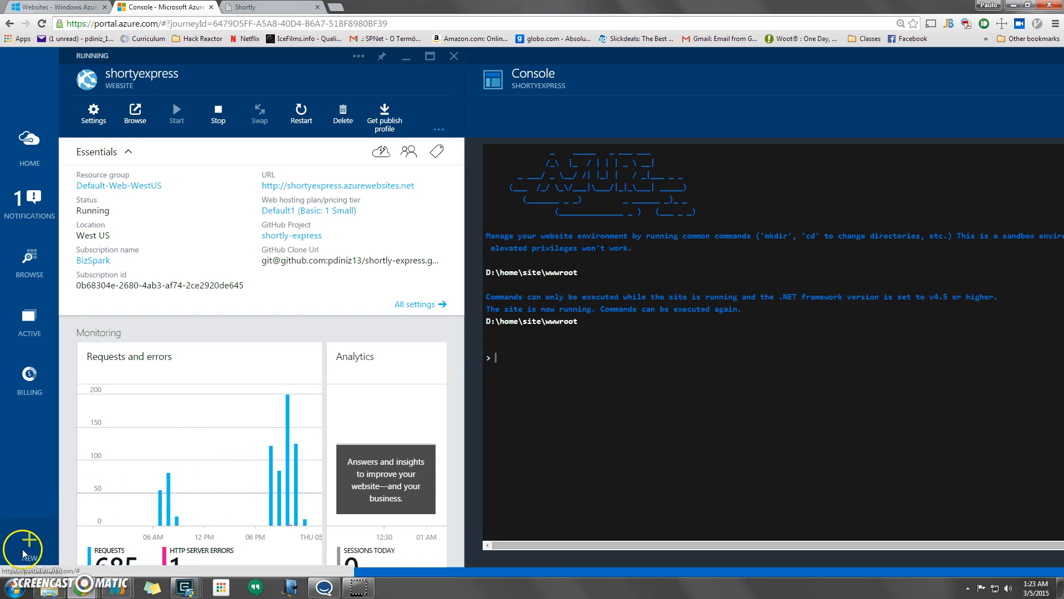